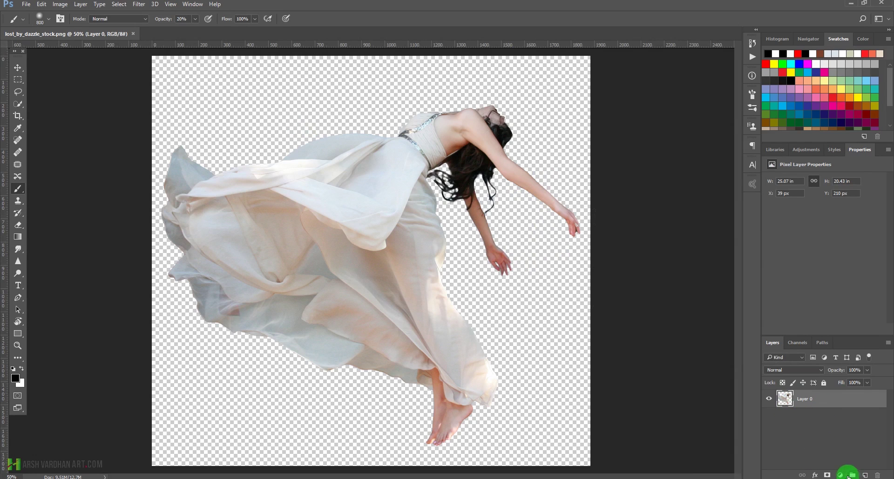
- Add a new layer beneath Layer 0 and give it a Gradient Overlay with the Normal blend mode
left_click(864, 476, "ctrl")
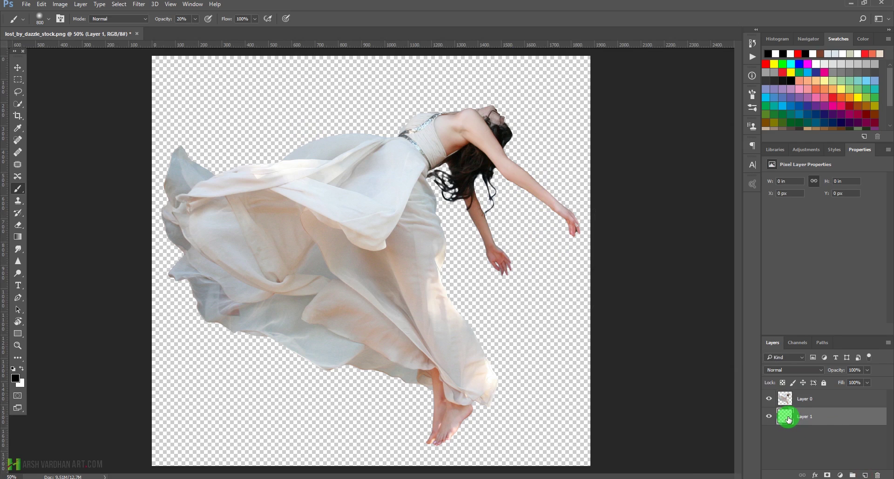
double_click(856, 420)
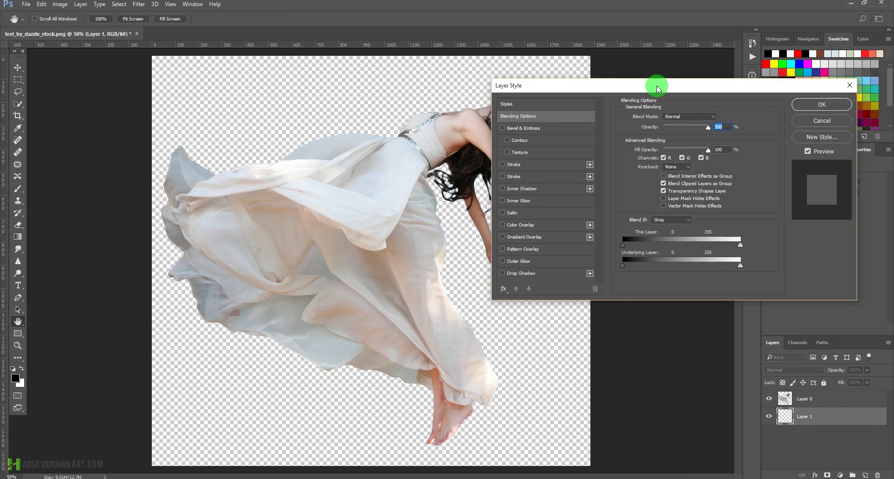
left_click_drag(657, 84, 609, 71)
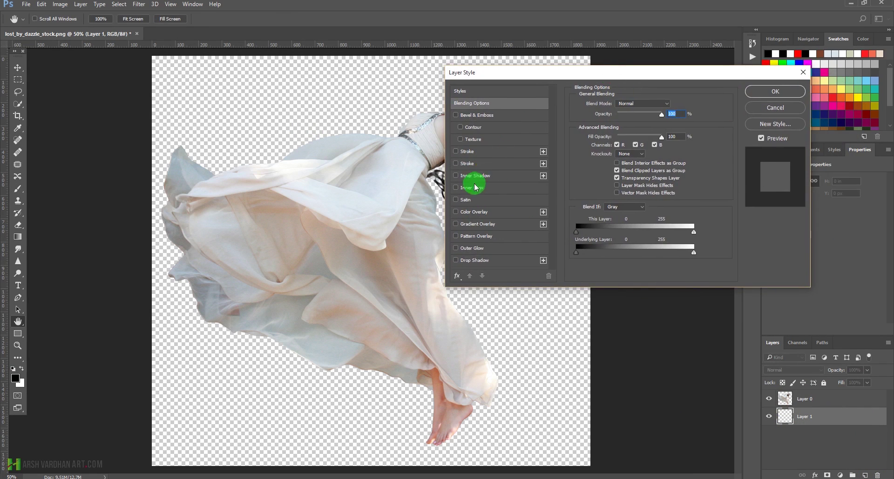
left_click(455, 224)
left_click(473, 225)
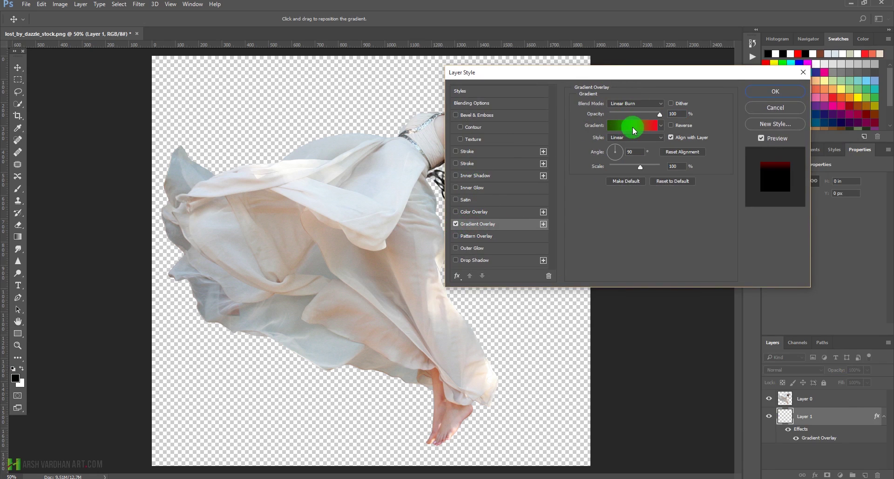
left_click(632, 103)
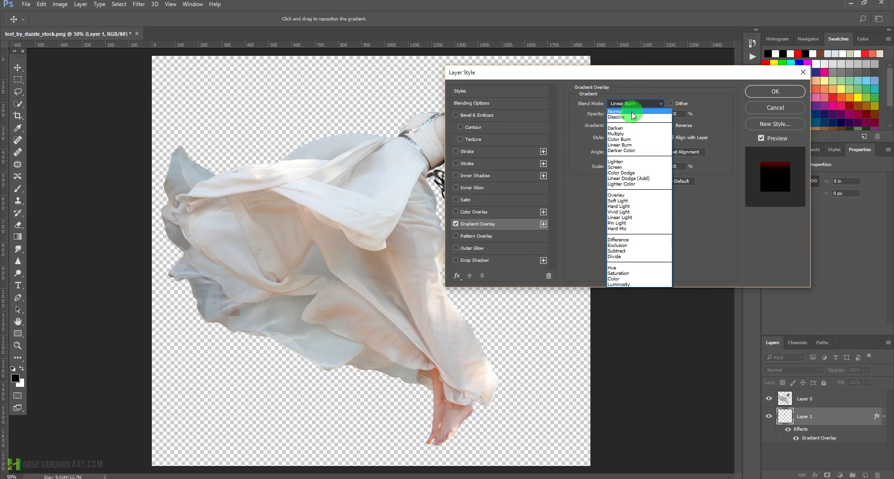
left_click(631, 112)
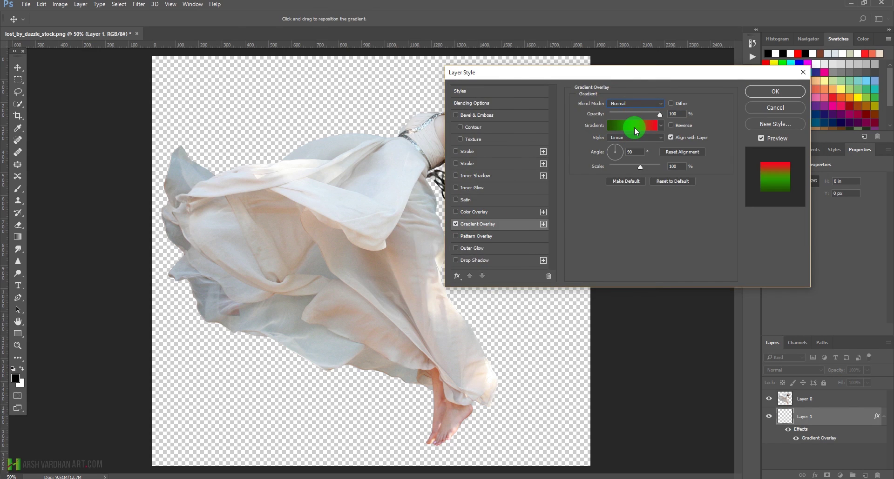
- Base the overlay's gradient on the Black, White preset and set its starting colour stop to 000000
left_click(634, 127)
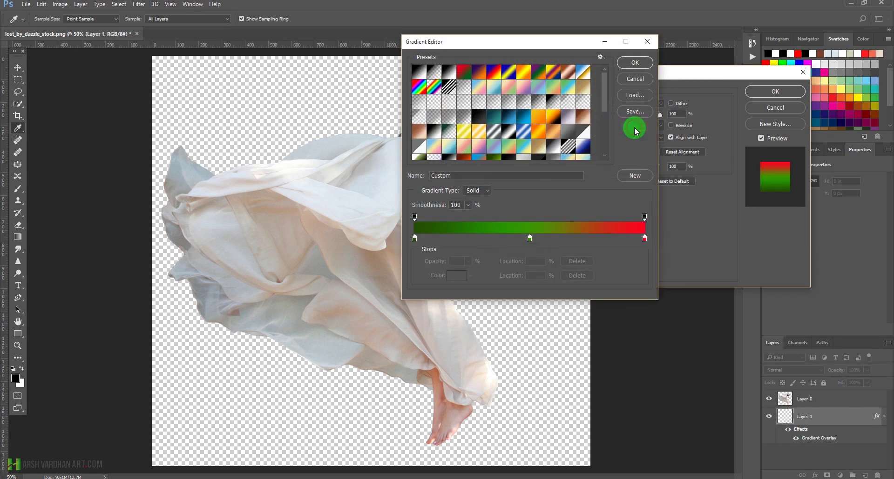
left_click(486, 126)
scroll(563, 135, "down", 1)
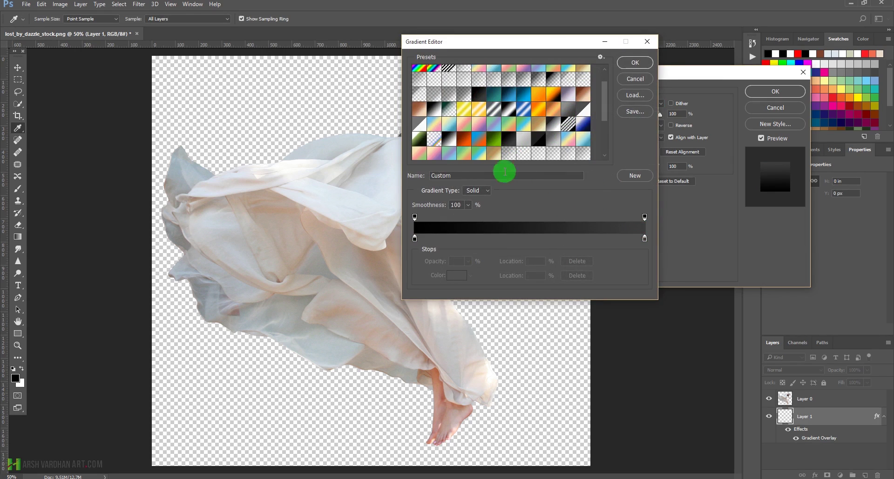
scroll(533, 111, "up", 2)
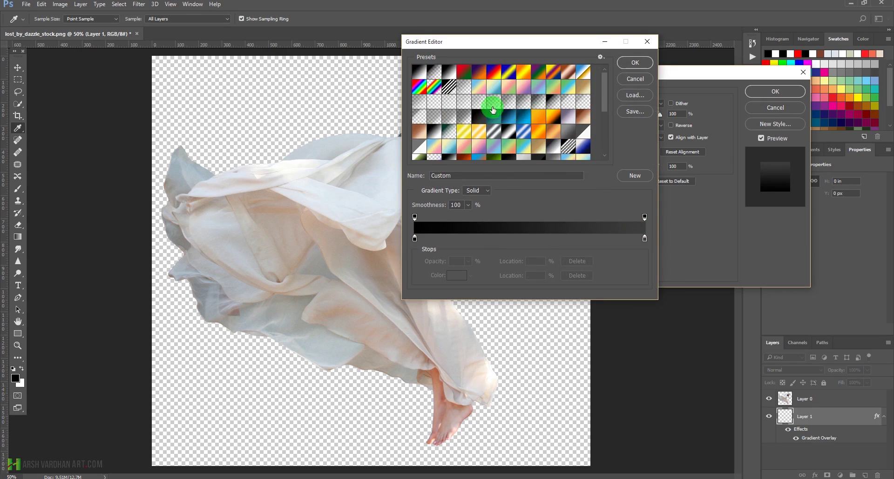
left_click(448, 72)
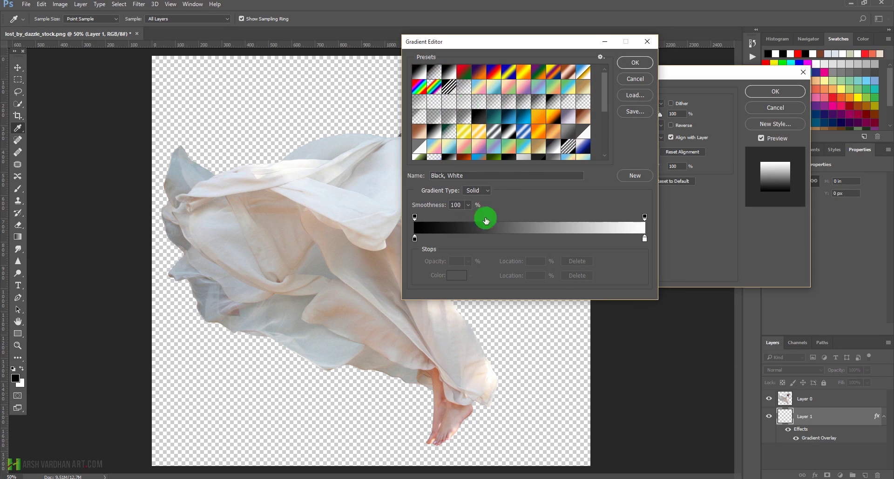
double_click(415, 240)
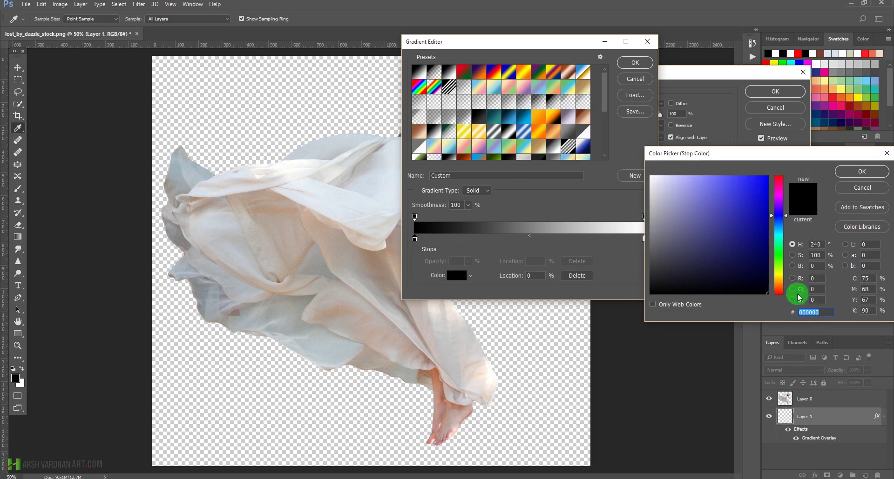
left_click(650, 294)
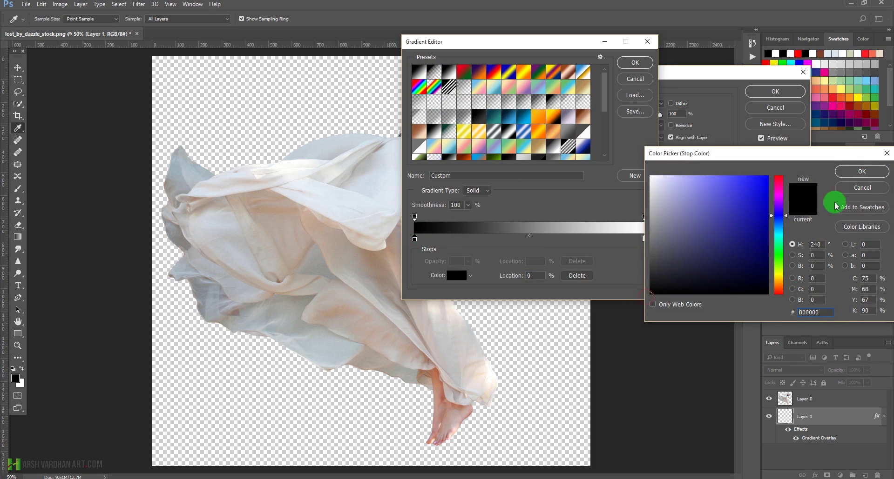
left_click(857, 172)
- Set the gradient's end colour stop to 333333 and add the gradient to the presets
double_click(643, 238)
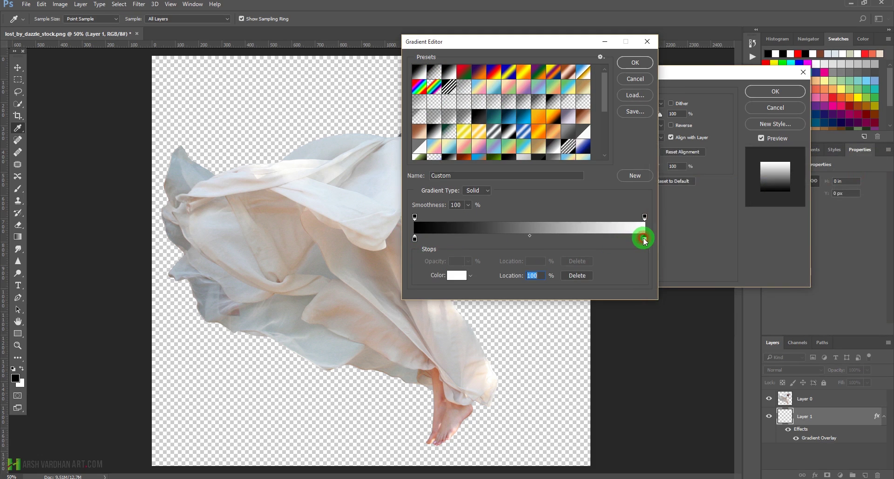
left_click(649, 270)
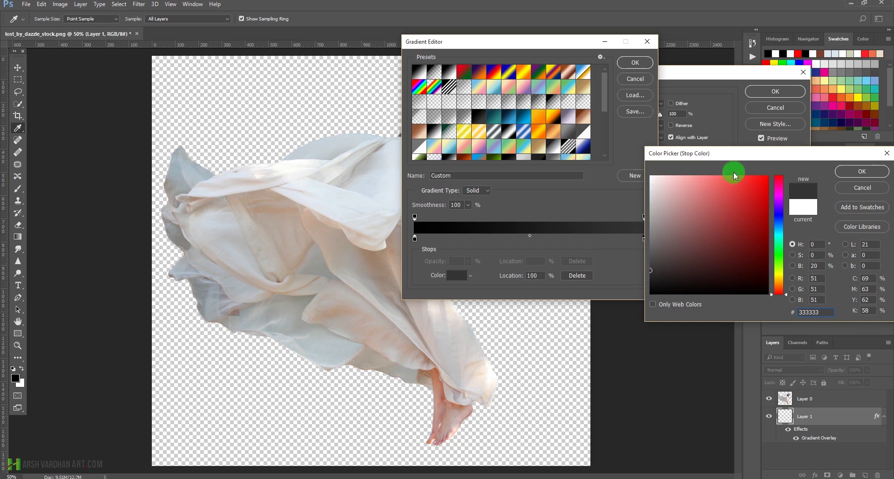
left_click_drag(738, 159, 642, 254)
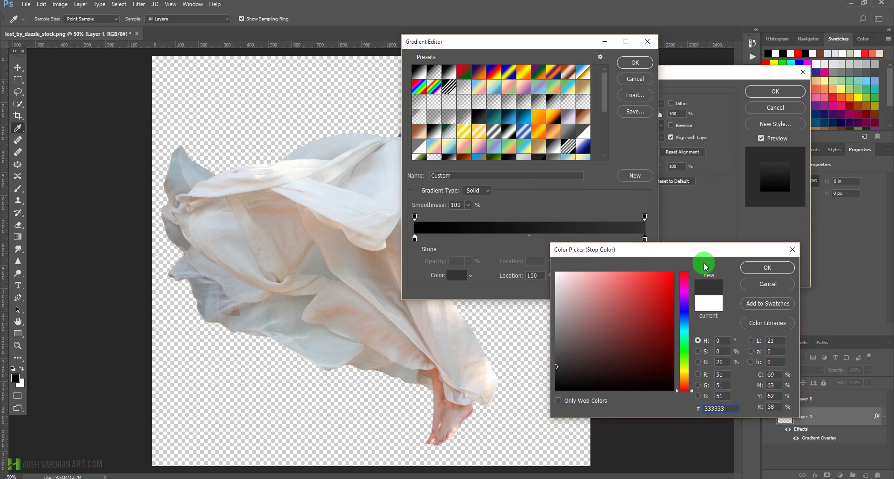
left_click(766, 268)
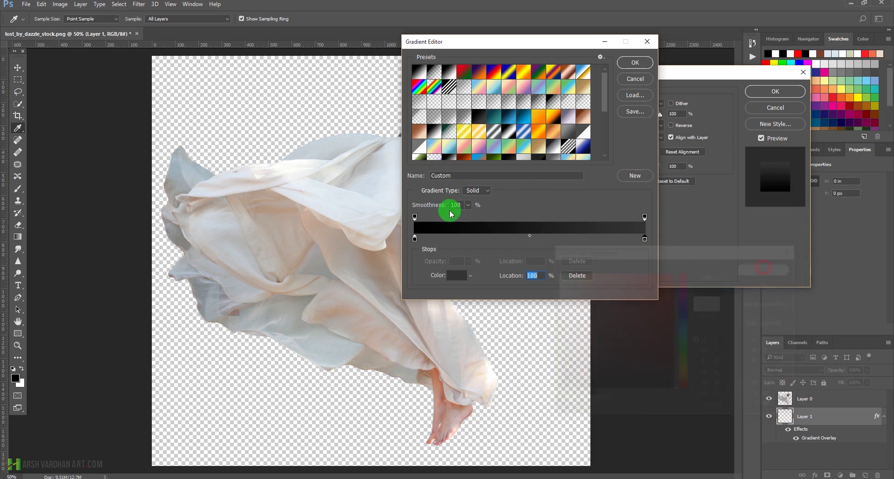
left_click(642, 178)
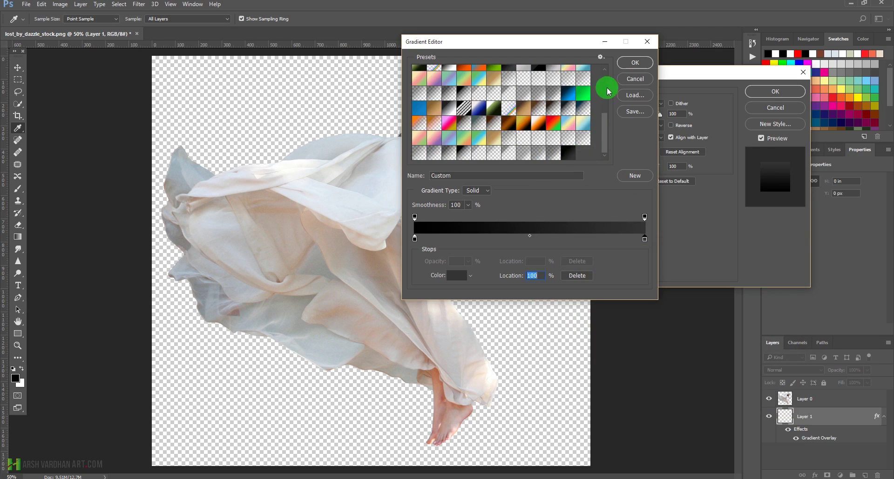
left_click(634, 63)
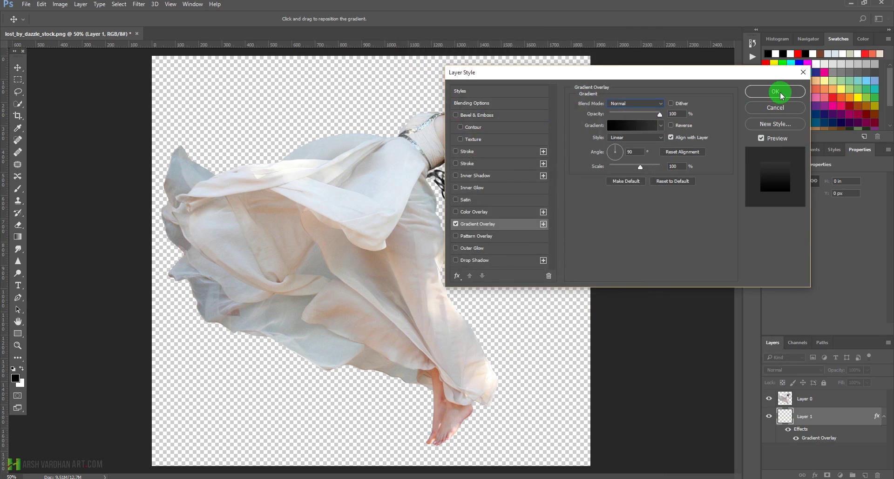
- Make the gradient overlay Radial and reversed with a scale of 150%, and apply the layer style
left_click(633, 138)
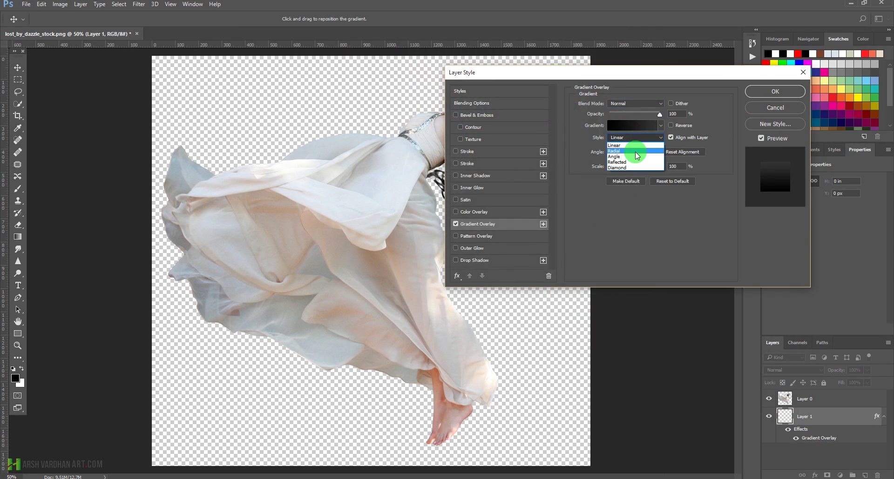
left_click(635, 152)
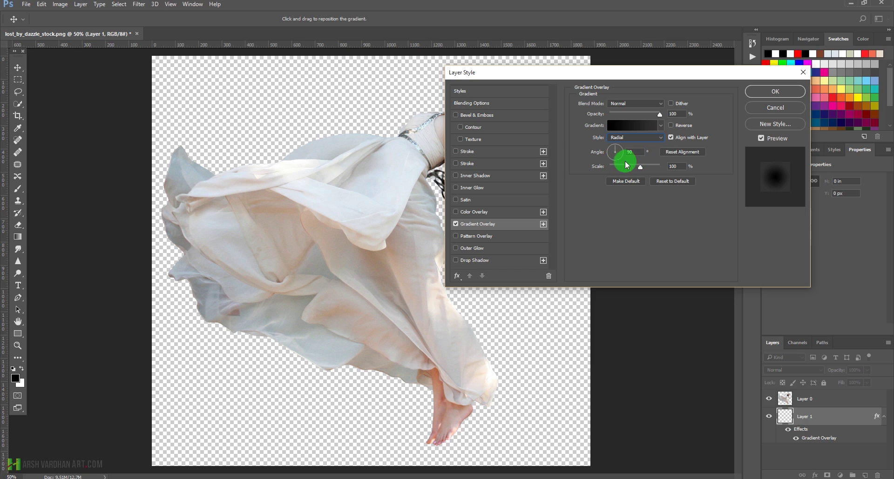
left_click(671, 126)
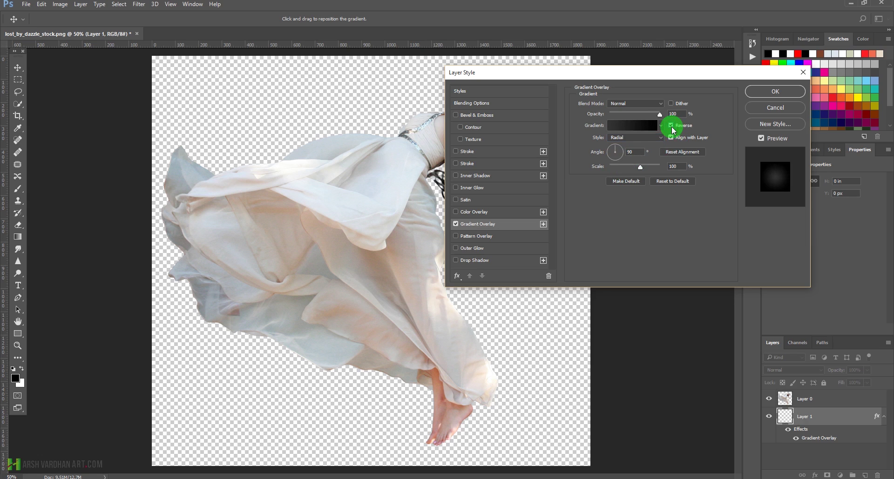
mouse_move(640, 166)
left_mouse_down()
mouse_move(682, 172)
mouse_move(683, 185)
left_mouse_up()
left_click(775, 92)
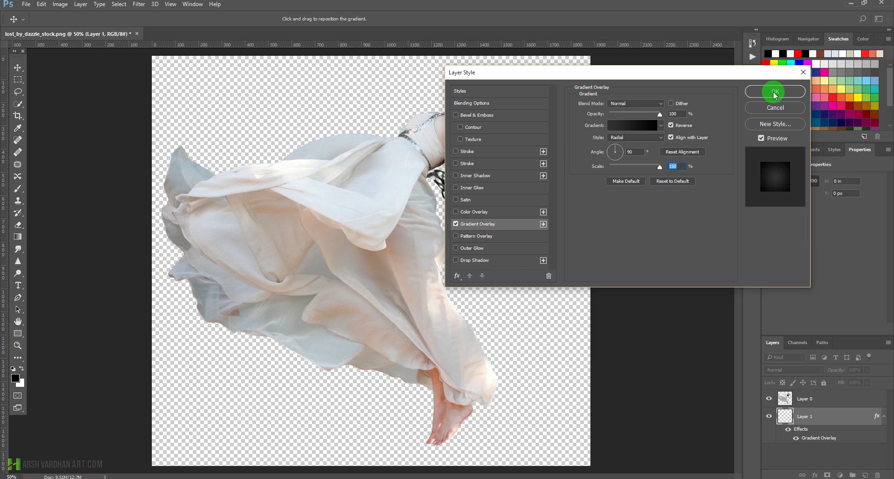
- Fill Layer 1 with the white background colour
key("b")
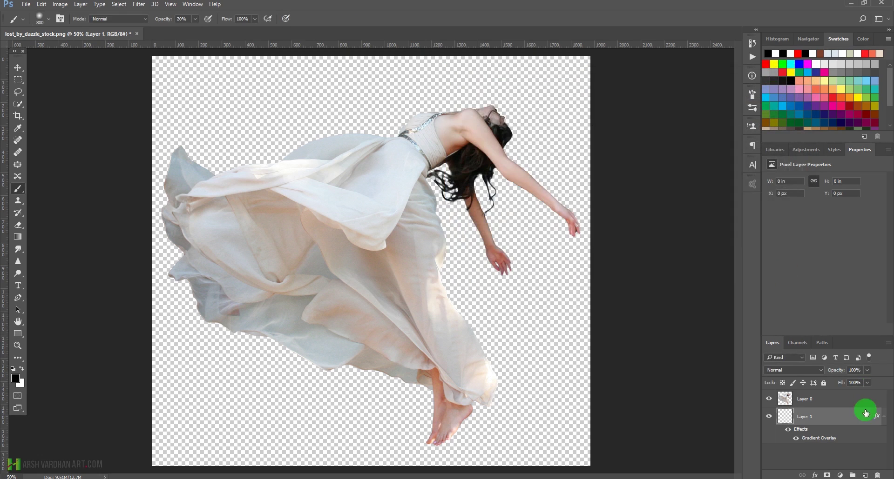
left_click(884, 417)
left_click(884, 418)
left_click(785, 429)
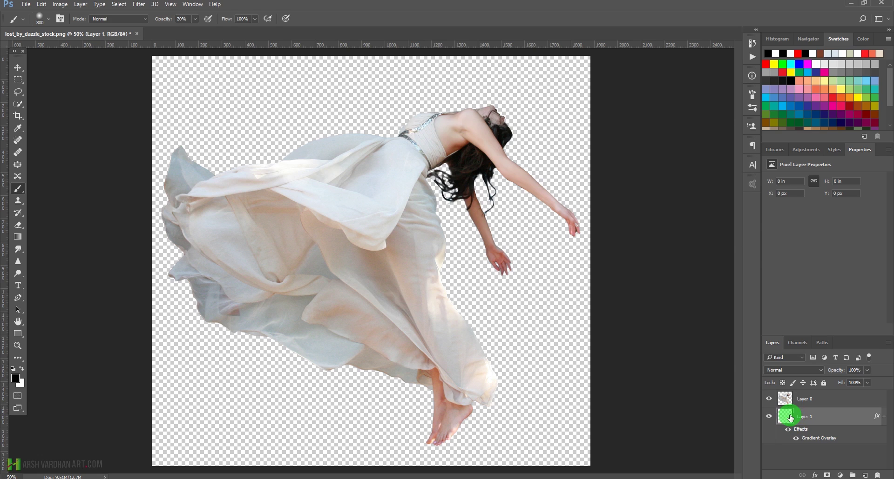
key("ctrl+BackSpace")
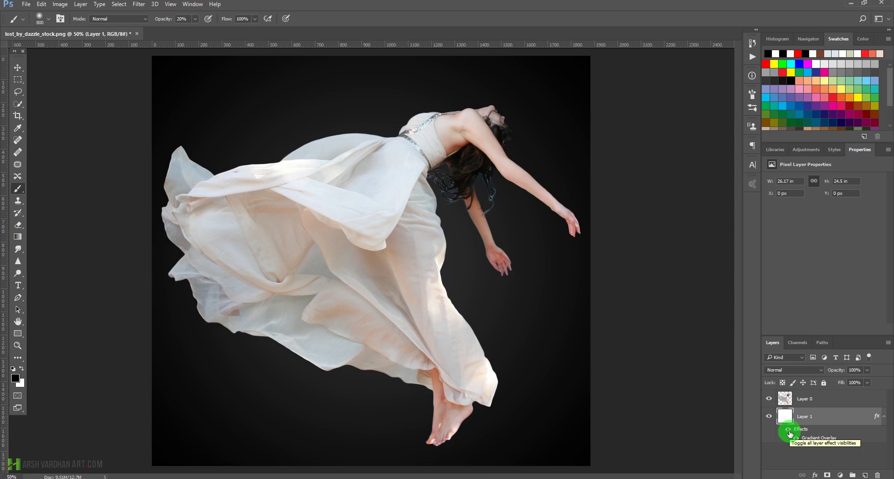
- Hide and reshow the effects of Layer 1 to compare the background with and without the gradient overlay
key("super+plus")
key("super+minus")
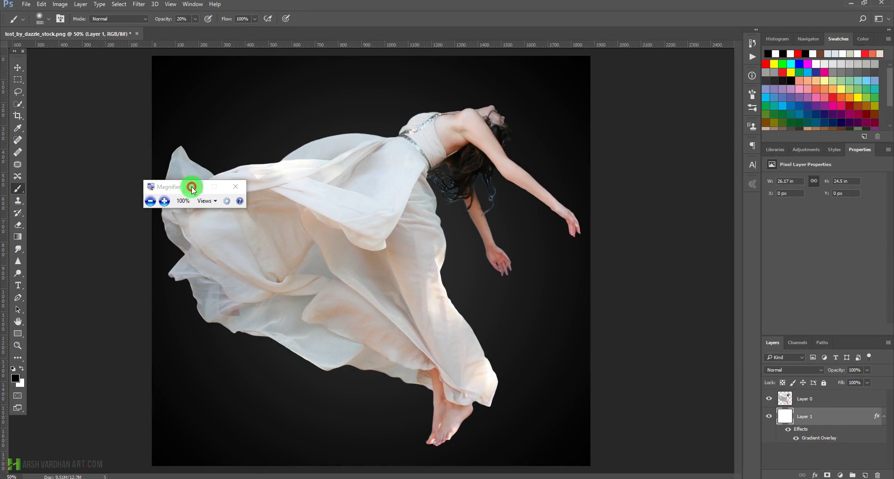
key("super+Escape")
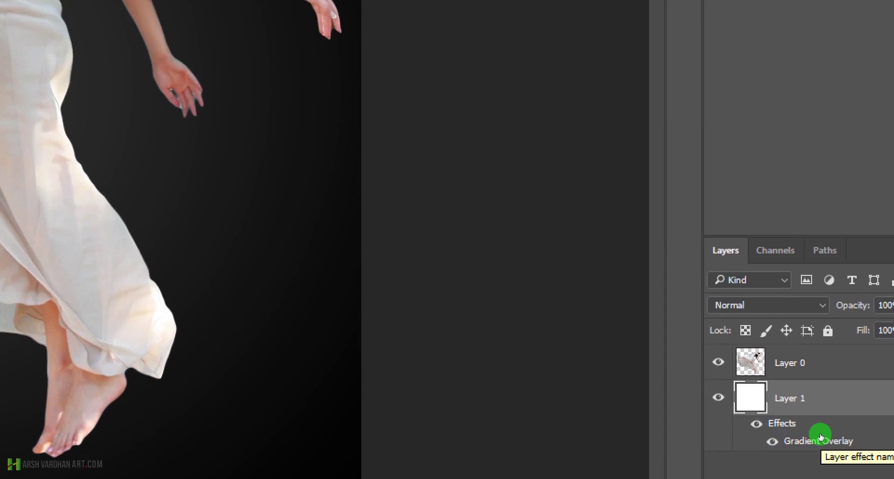
left_click(757, 425)
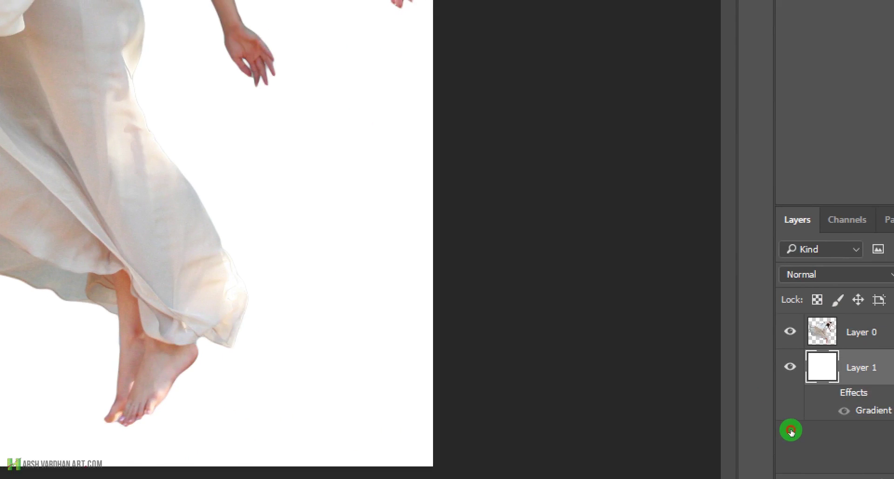
left_click(827, 393)
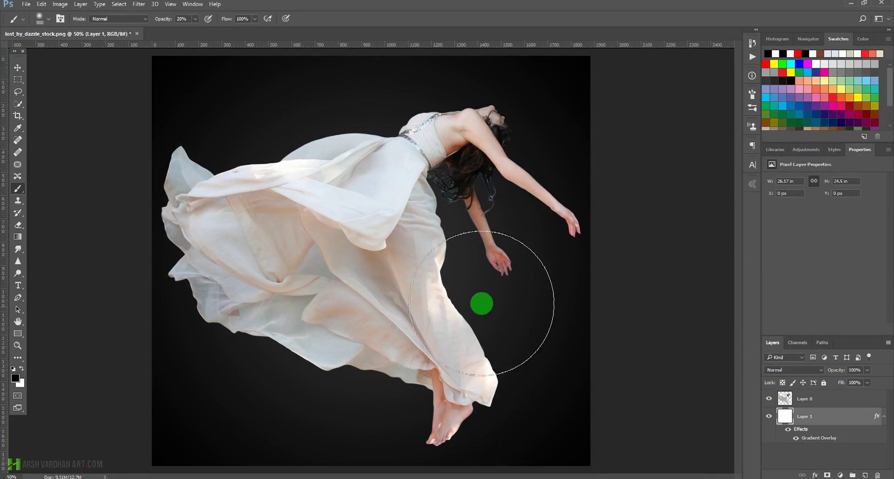
- Rename Layer 0 as "girl" and convert it to a smart object
left_click_drag(484, 227, 425, 267)
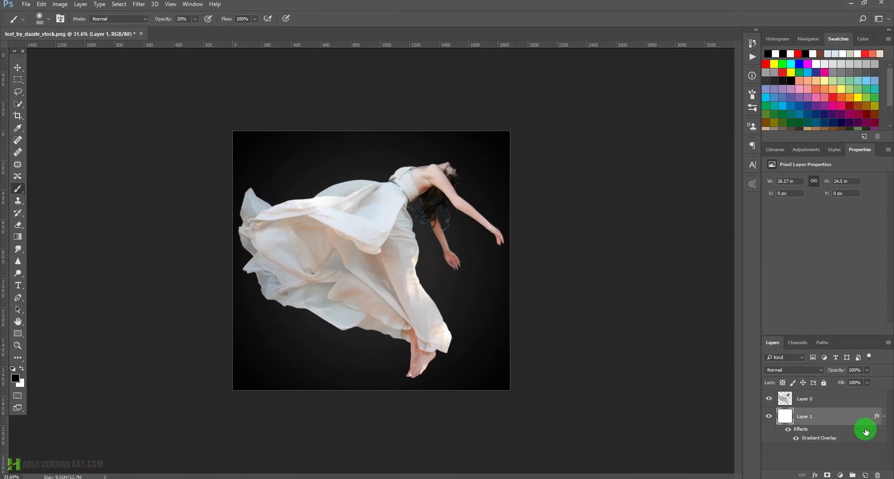
left_click(805, 402)
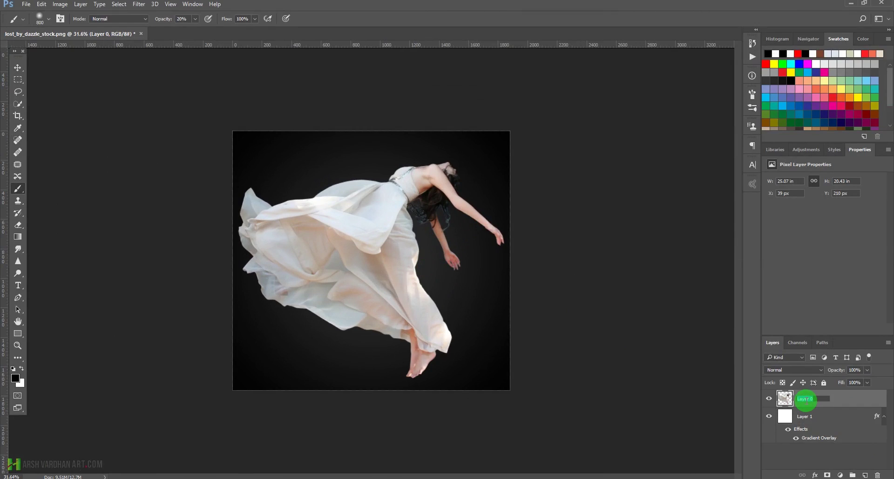
type("girl")
key("Return")
right_click(847, 403)
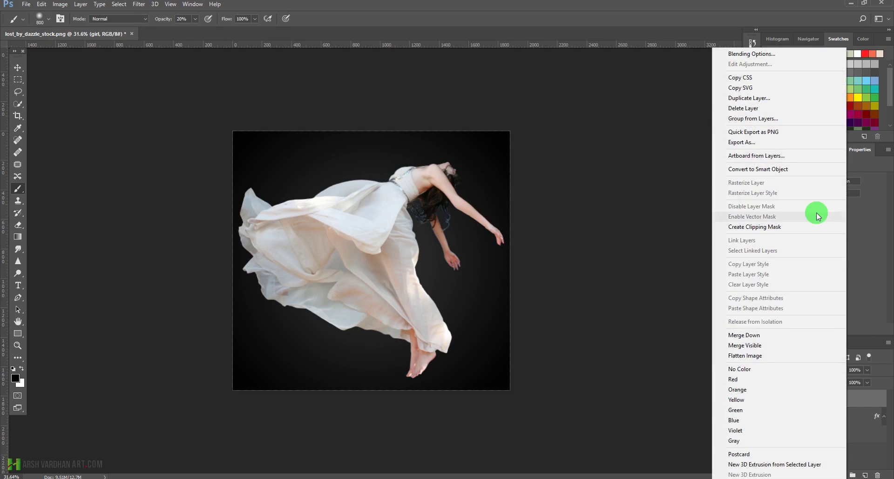
left_click(793, 169)
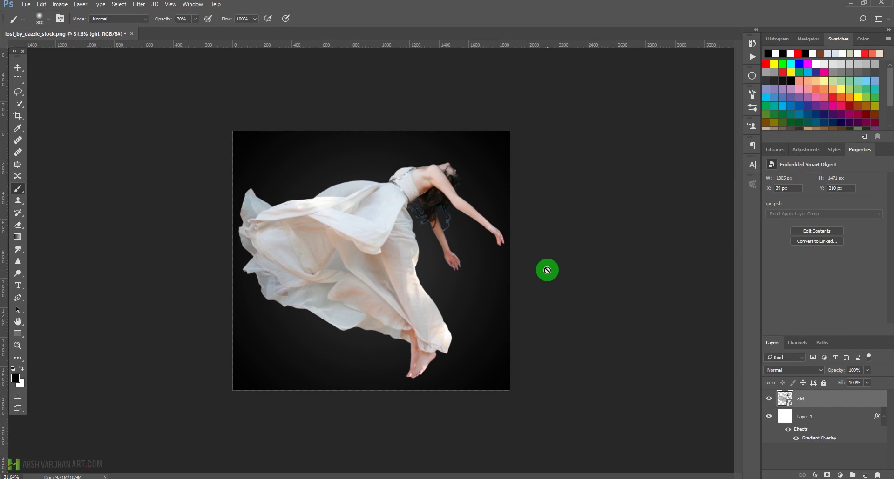
- Rotate the girl layer clockwise by about 30°, scale it proportionally to about 64%, and centre her on the canvas
key("ctrl+t")
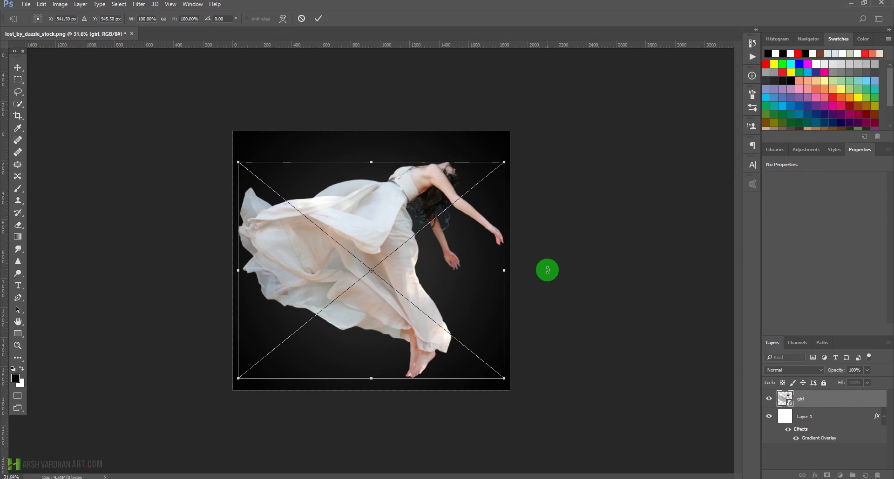
left_click_drag(533, 396, 427, 415)
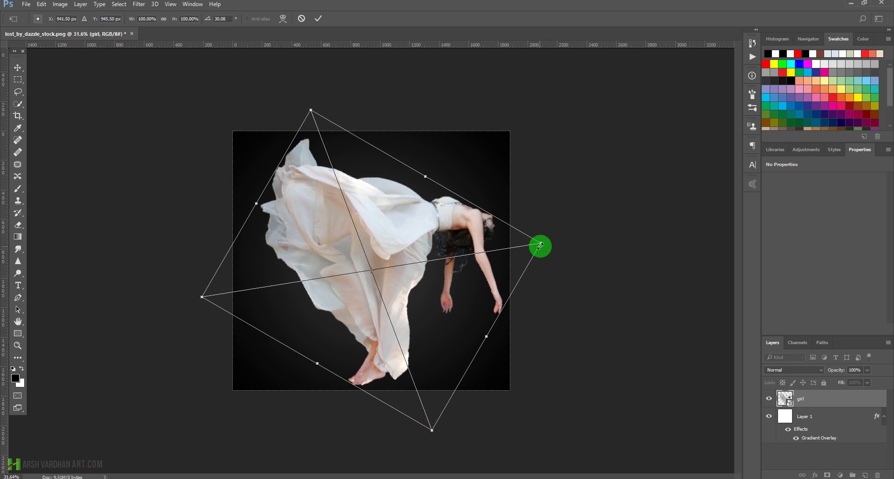
left_click_drag(542, 242, 482, 257)
left_click_drag(434, 259, 381, 231)
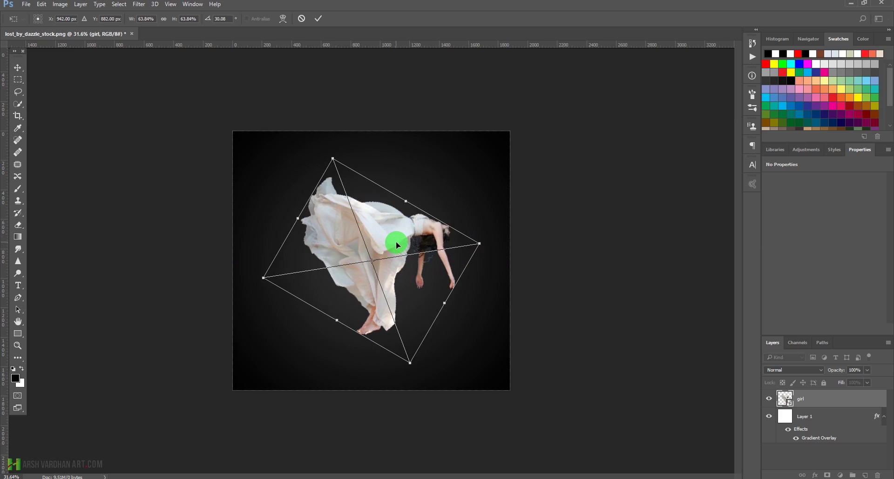
key("Return")
key("b")
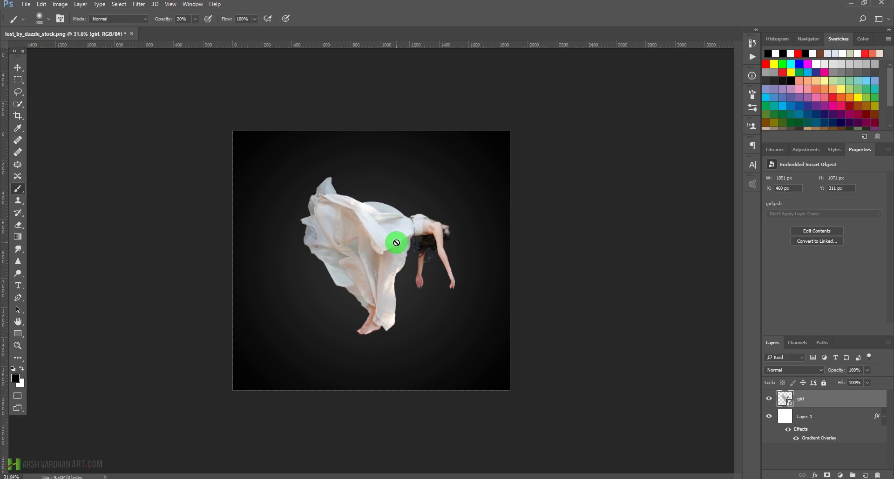
left_click_drag(387, 240, 399, 266)
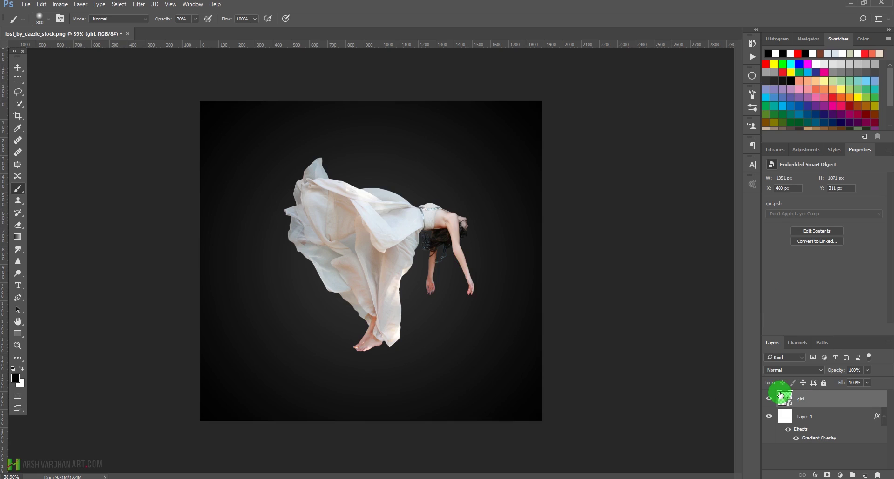
- Add a Black & White adjustment layer above the girl layer
left_click(808, 153)
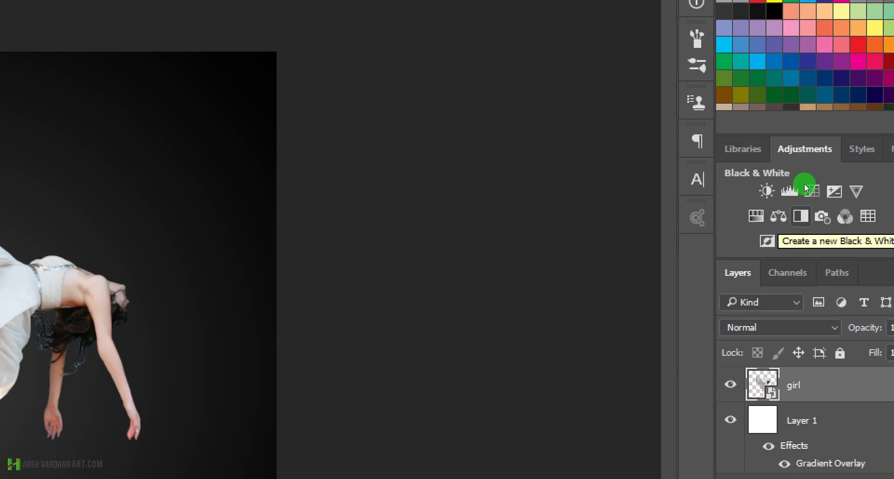
left_click(805, 186)
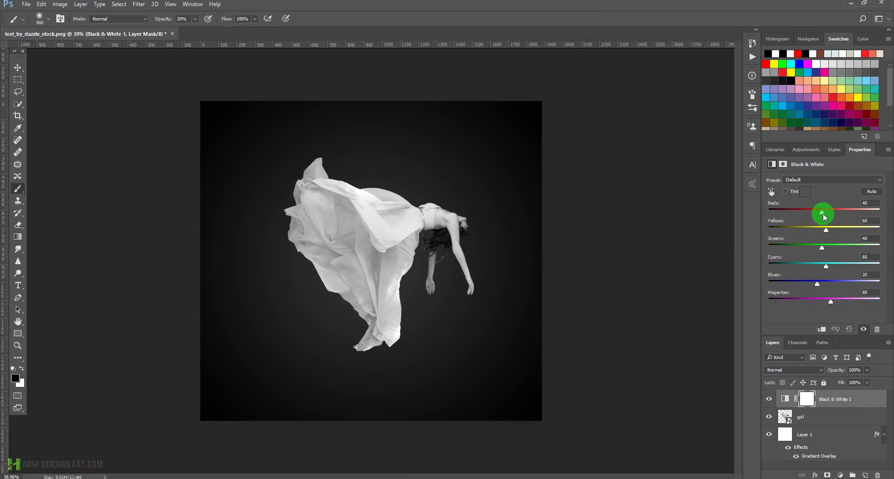
- Try custom Black & White colour values, with Reds at -14, Yellows at 45 and Cyans at -100
left_click_drag(822, 213, 783, 279)
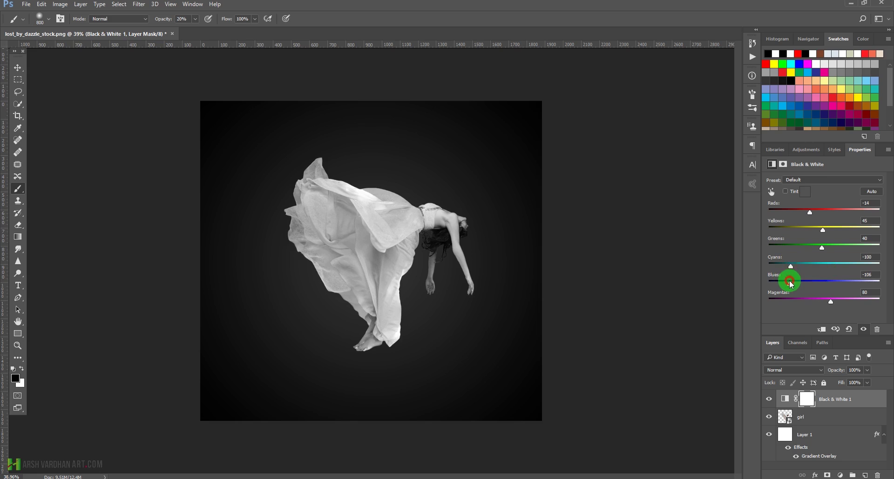
mouse_move(823, 305)
left_mouse_down()
mouse_move(844, 302)
mouse_move(832, 302)
left_mouse_up()
left_click_drag(790, 283, 820, 284)
- Set the preset of the Black & White adjustment to Green Filter
left_click(833, 181)
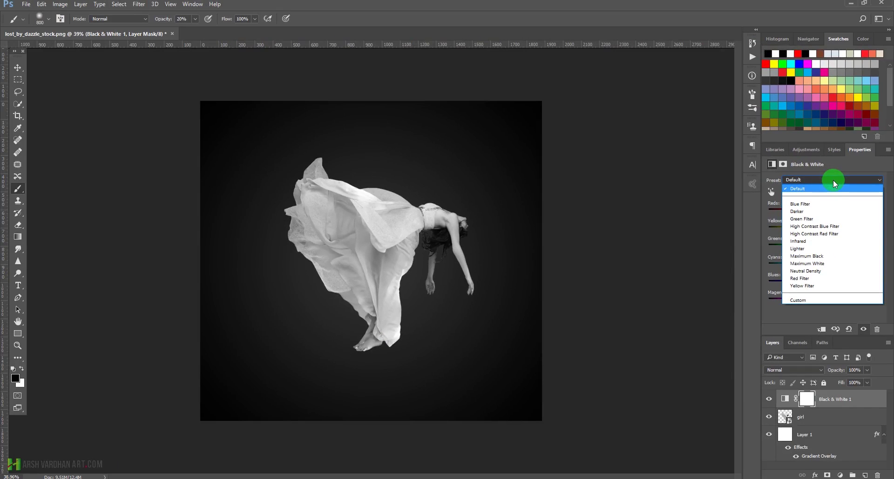
left_click(809, 211)
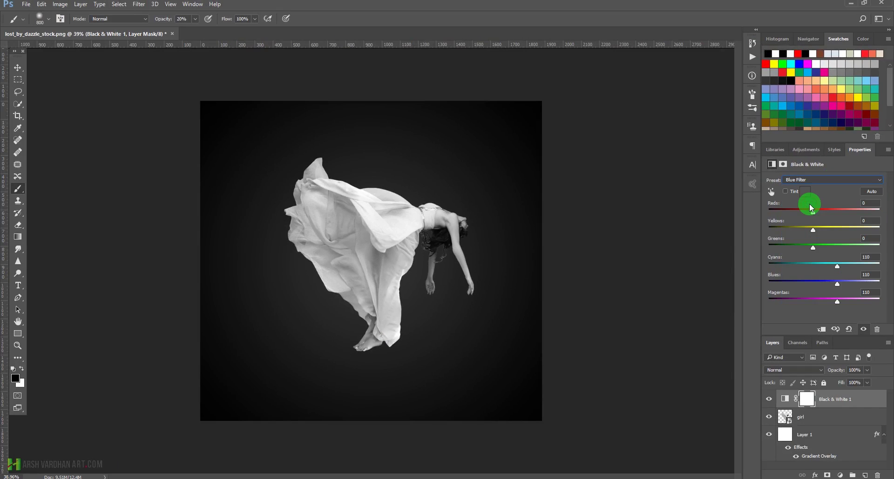
key("Down")
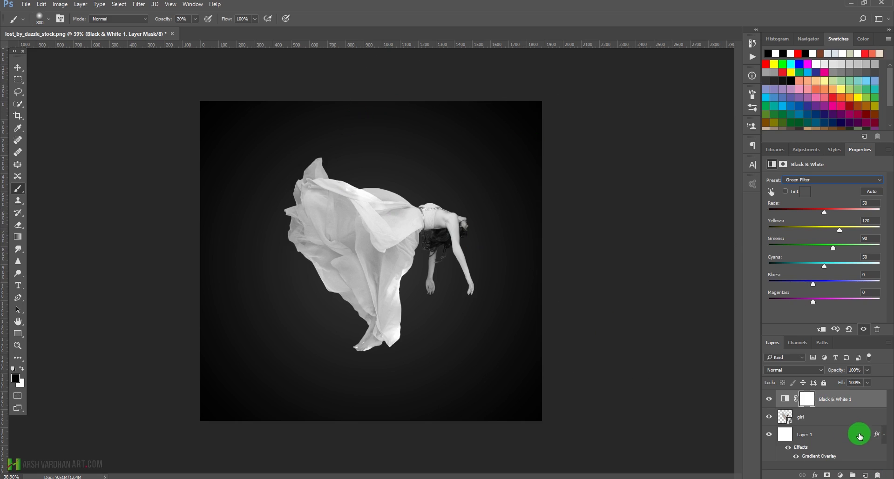
- Add a new white-filled layer above the Black & White adjustment and render Difference Clouds on it
left_click(865, 476)
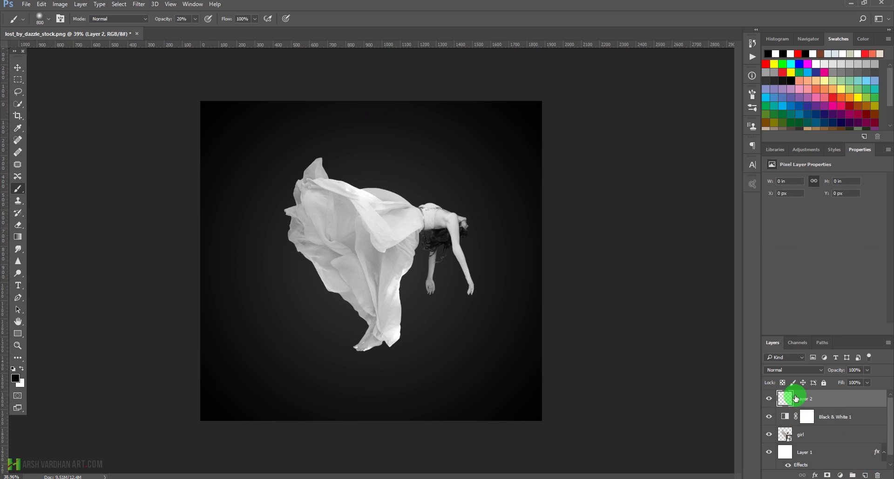
key("ctrl+BackSpace")
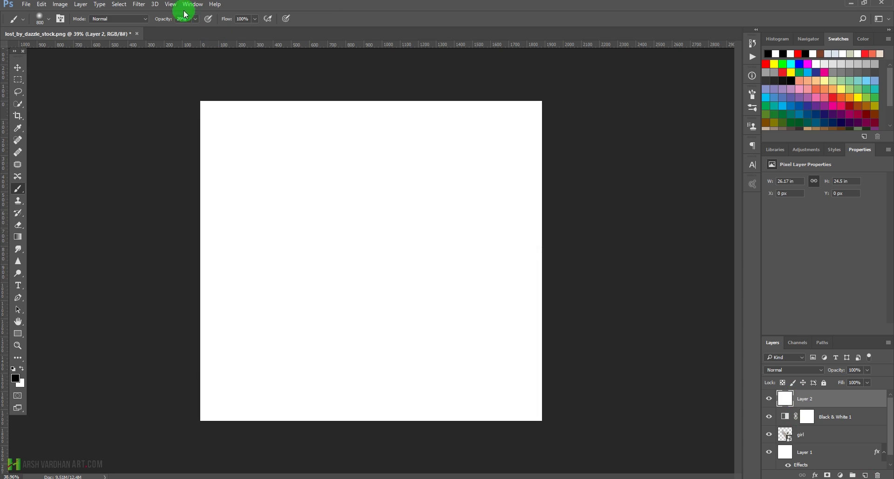
left_click(139, 5)
mouse_move(162, 109)
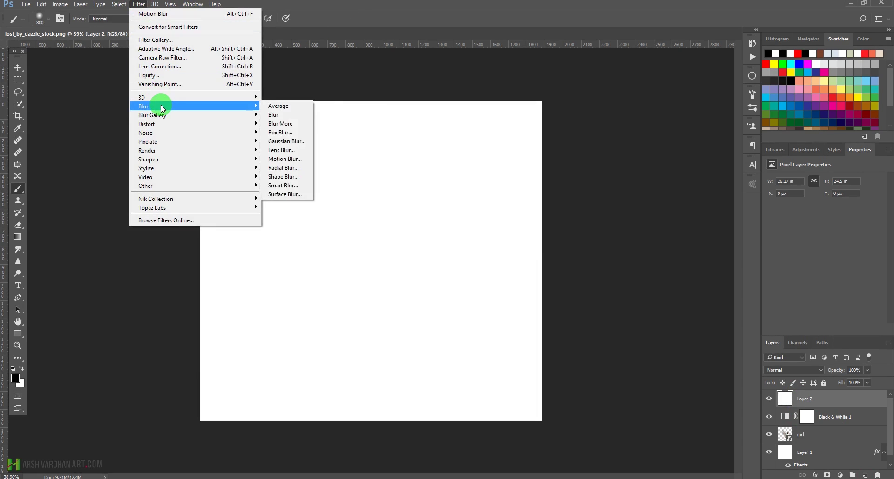
mouse_move(156, 164)
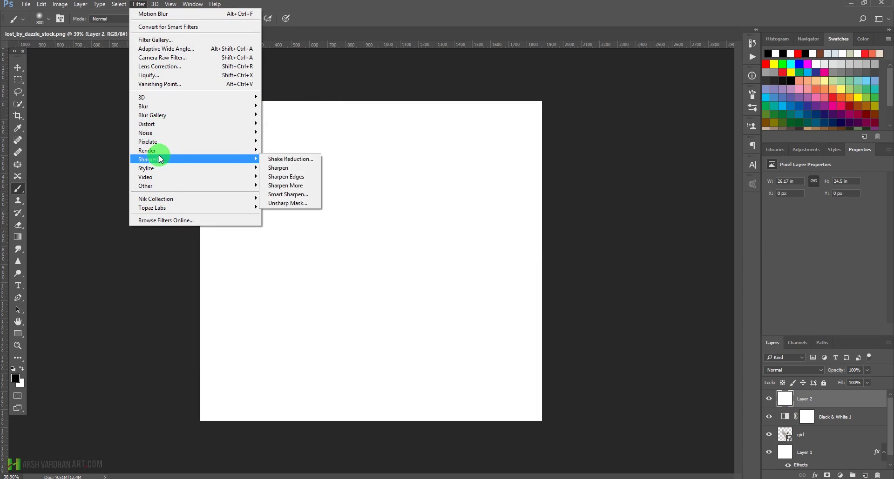
mouse_move(175, 149)
left_click(313, 189)
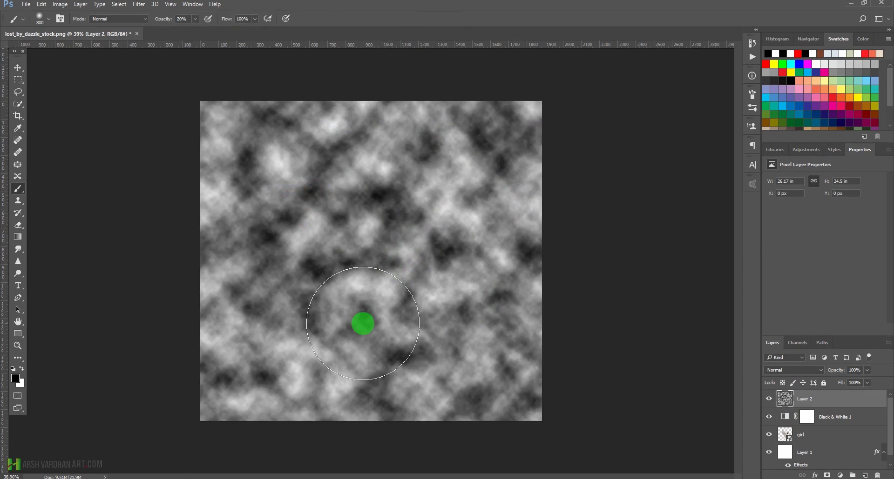
- Apply a Zoom Radial Blur of Good quality, centred at the top edge, to Layer 2 and set its blend mode to Soft Light
left_click(146, 8)
left_click(146, 104)
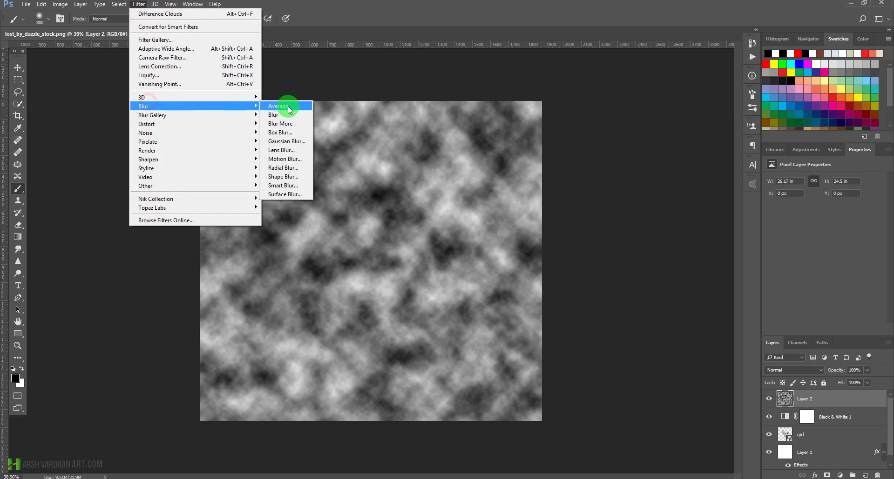
left_click(291, 169)
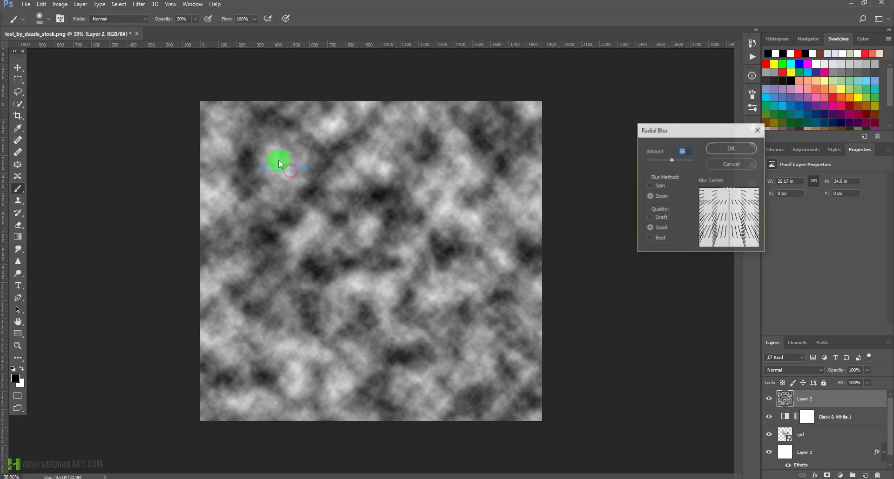
left_click(650, 198)
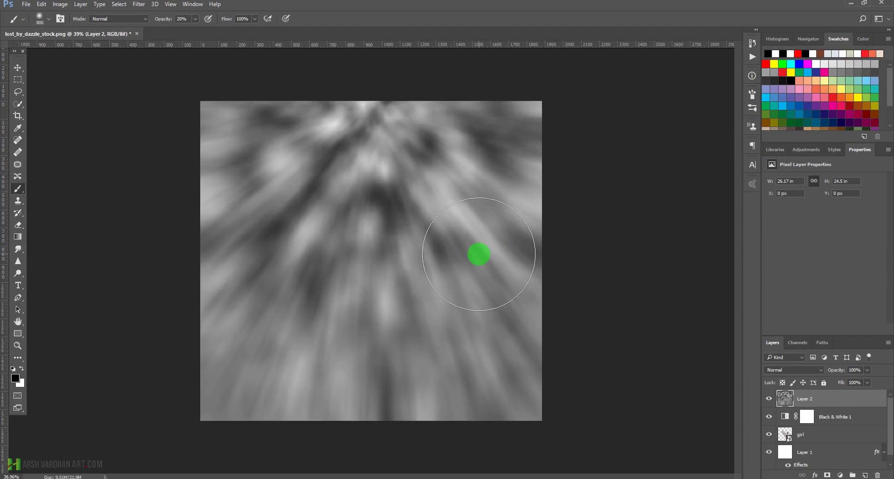
left_click(792, 371)
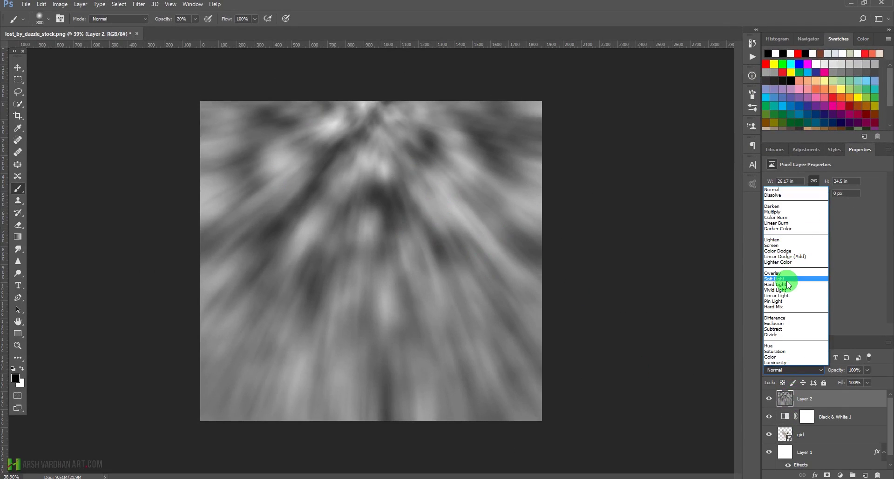
left_click(786, 279)
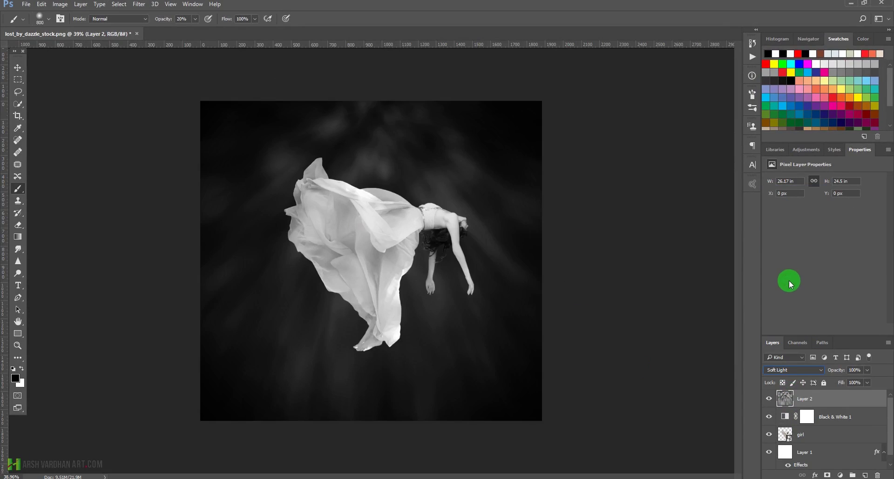
- Try the Lighten and Screen blend modes on Layer 2
left_click(776, 371)
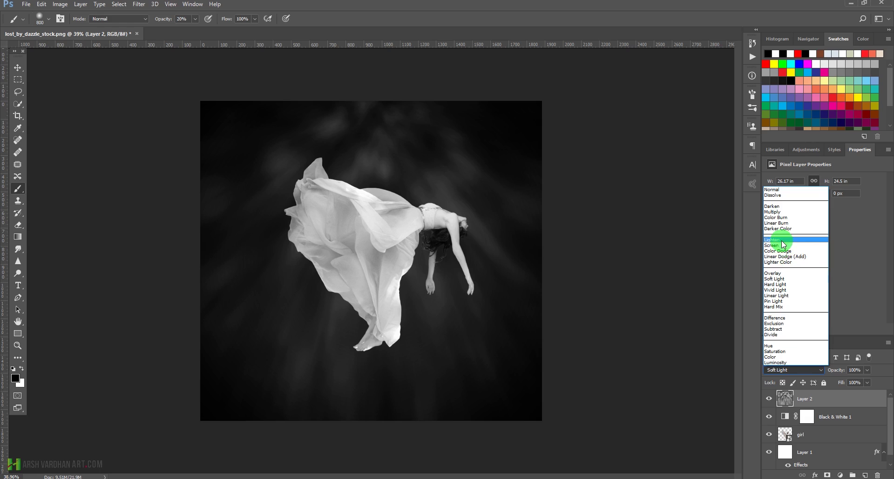
left_click(778, 240)
left_click(793, 371)
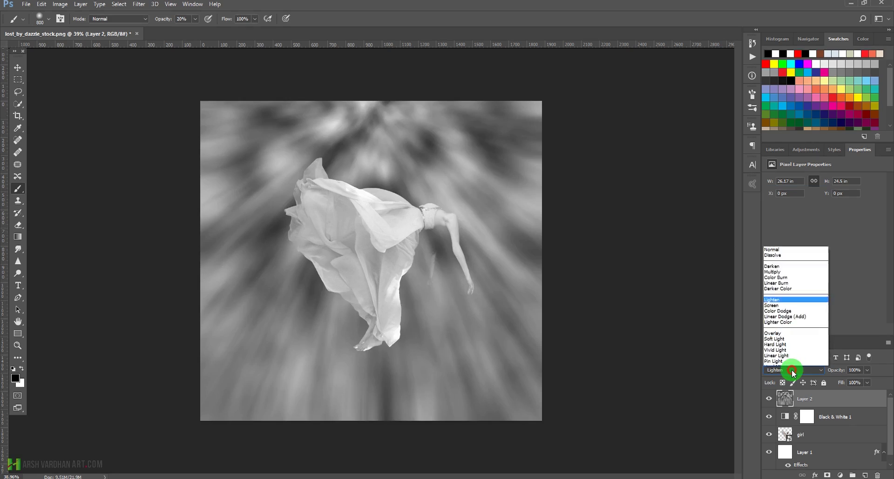
left_click(792, 370)
left_click(792, 370)
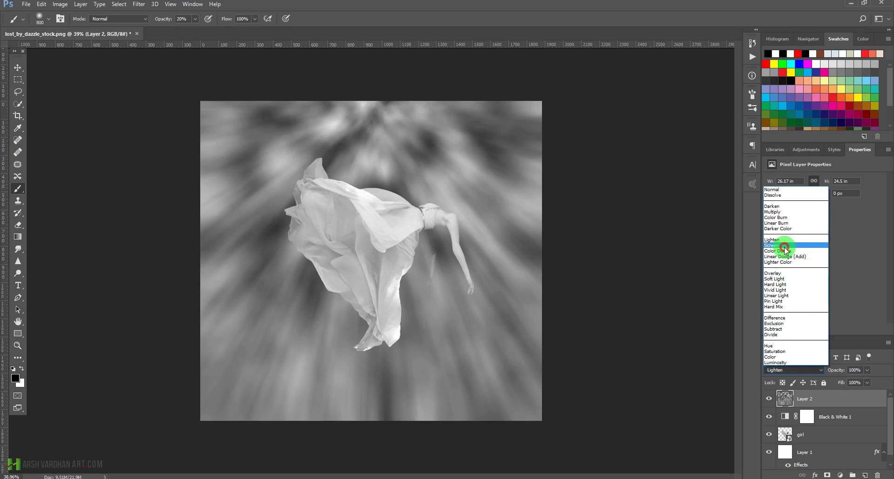
left_click(780, 245)
left_click(790, 371)
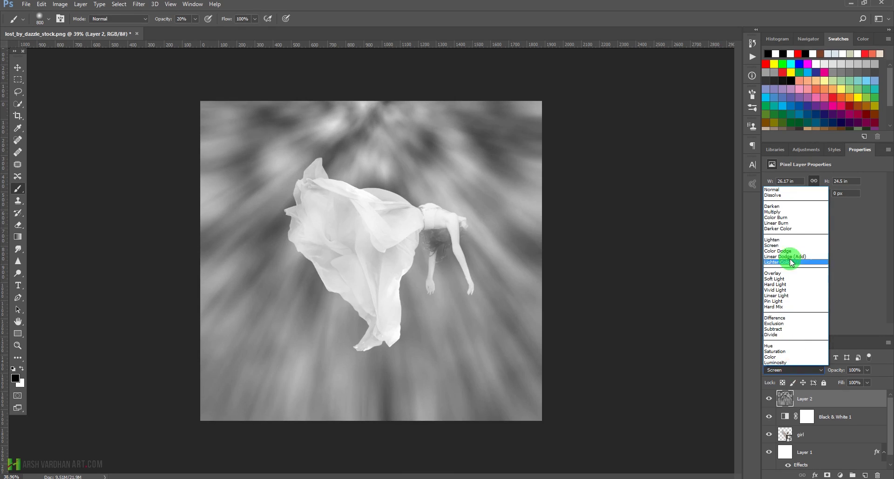
left_click(788, 241)
mouse_move(870, 377)
left_mouse_down()
mouse_move(833, 380)
mouse_move(869, 381)
left_mouse_up()
- Try the Overlay, Hard Light and Vivid Light blend modes on Layer 2 and return it to Soft Light
left_click(809, 374)
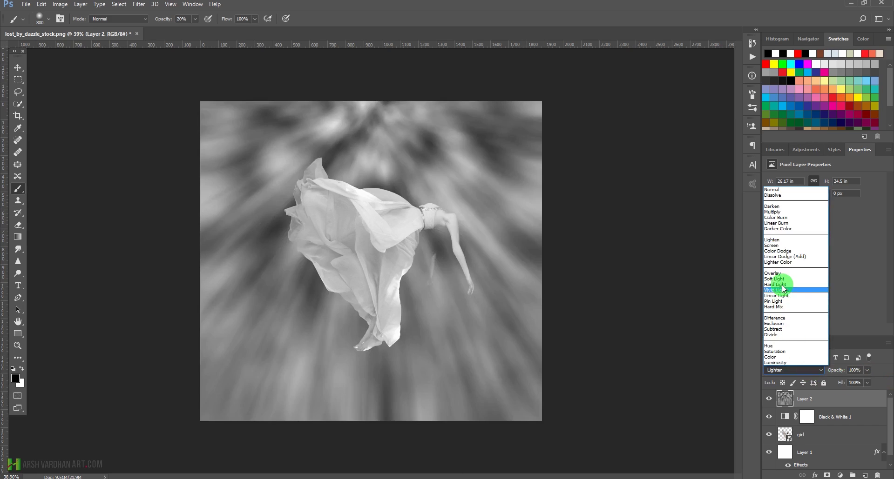
left_click(783, 273)
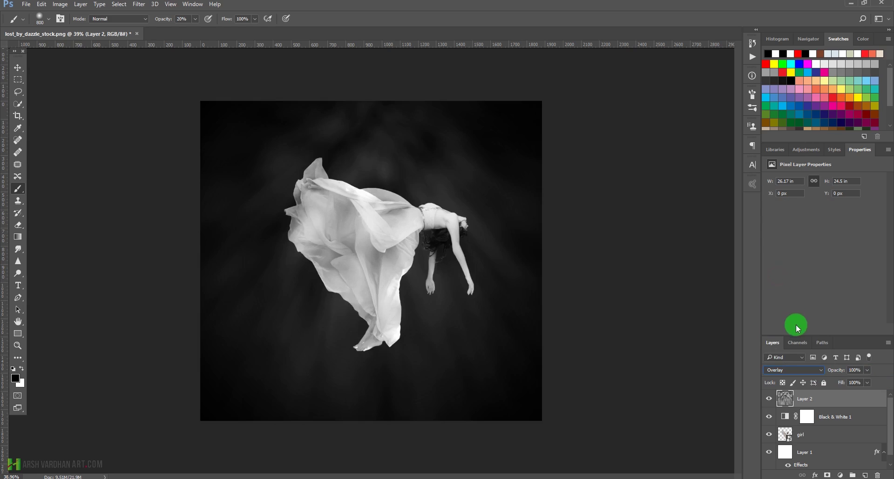
left_click(799, 371)
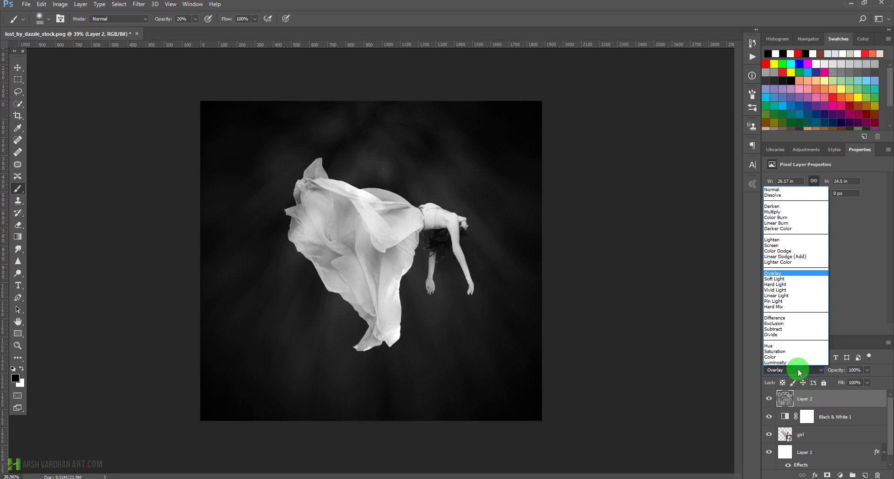
left_click(773, 284)
left_click(791, 370)
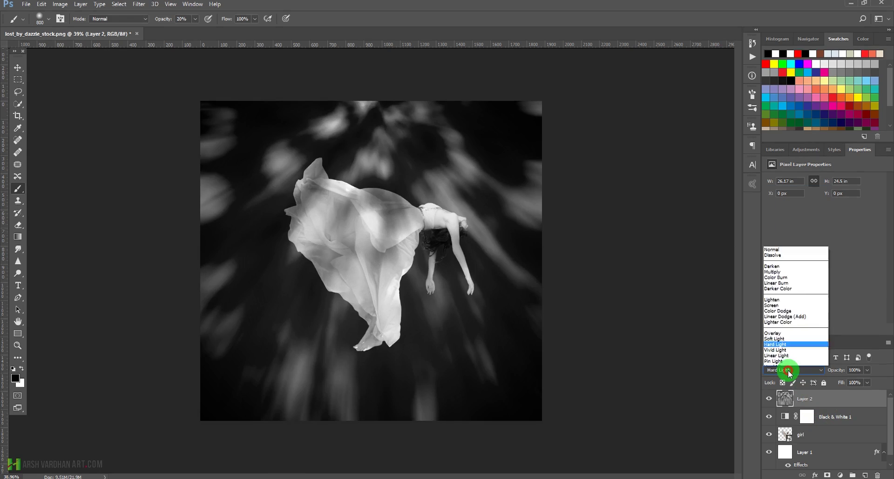
left_click(790, 290)
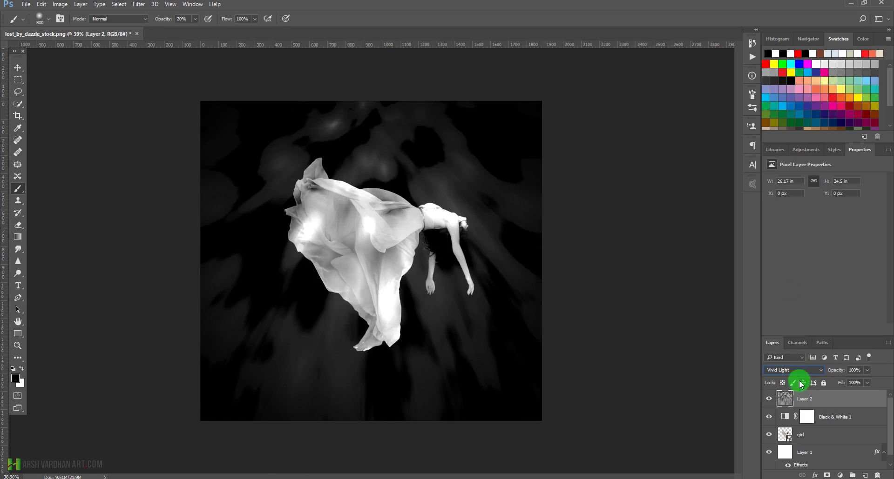
left_click(796, 371)
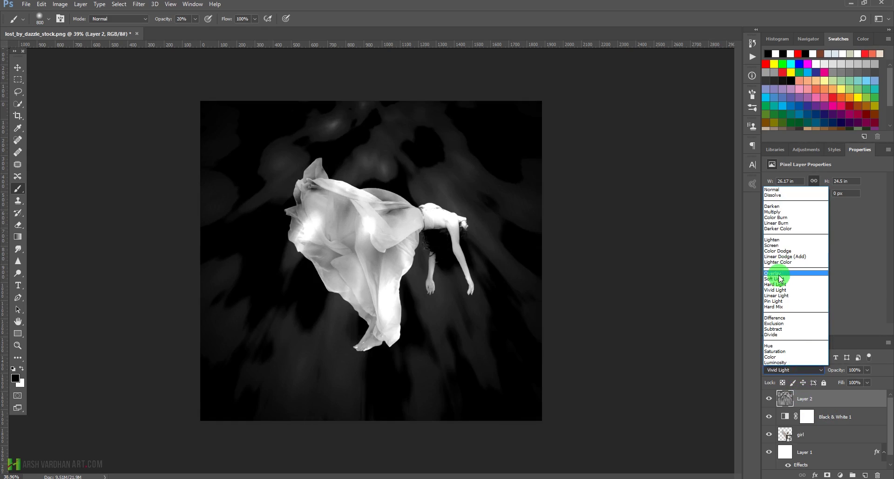
left_click(774, 279)
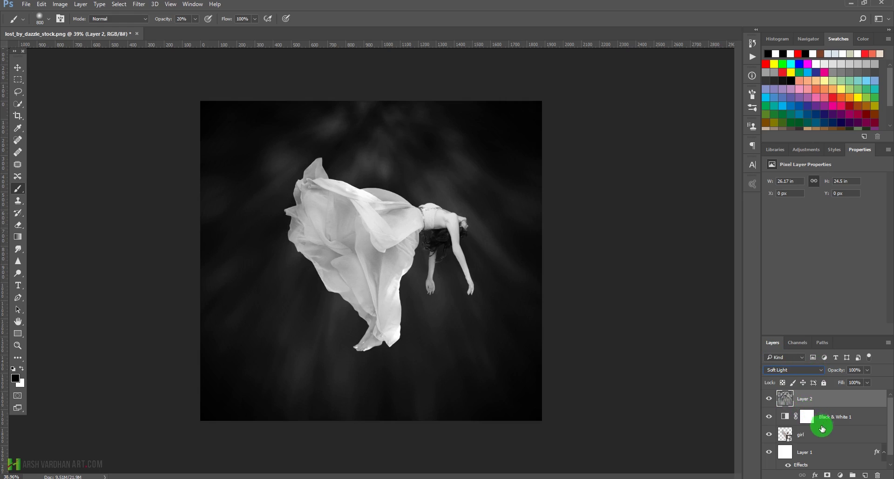
- Fade Layer 2's top edge with a layer mask painted in black at 20% brush opacity, and toggle the layer's visibility to compare
left_click(829, 475)
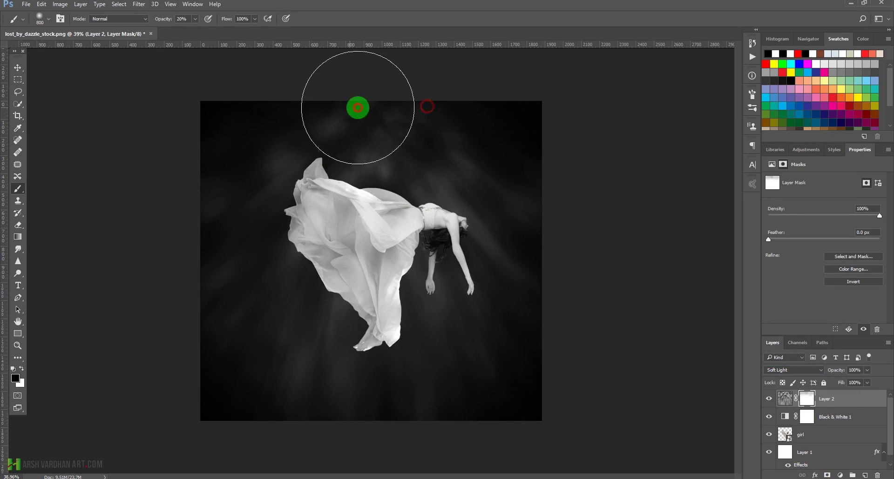
mouse_move(357, 108)
left_mouse_down()
mouse_move(408, 122)
mouse_move(150, 121)
mouse_move(205, 110)
mouse_move(542, 108)
mouse_move(354, 131)
left_mouse_up()
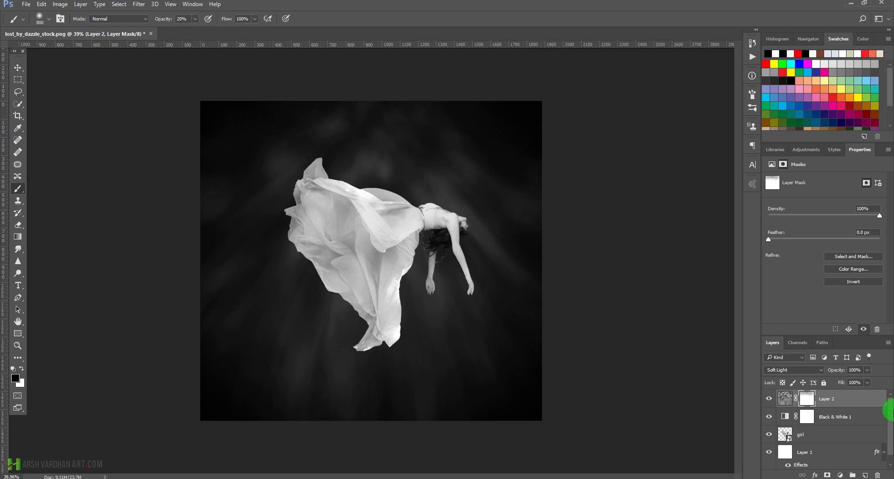
left_click(771, 400)
left_click(771, 400)
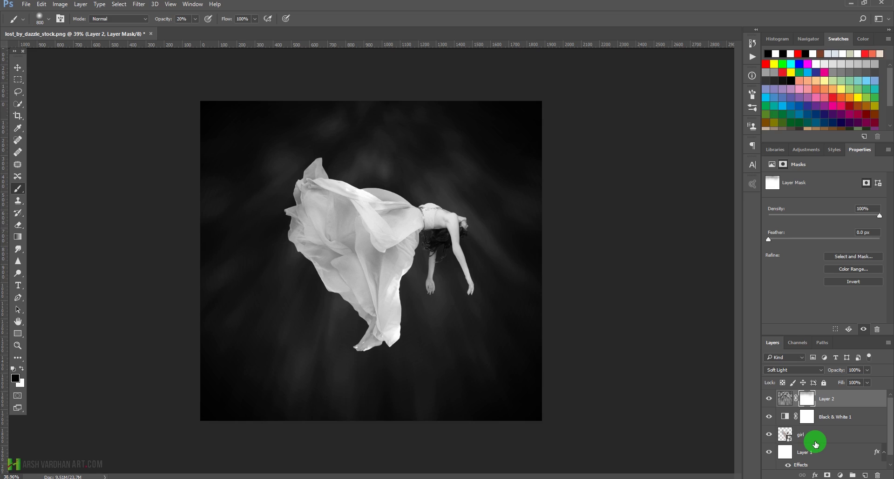
- Add a new layer above Layer 2 and fill it with white
left_click(863, 476)
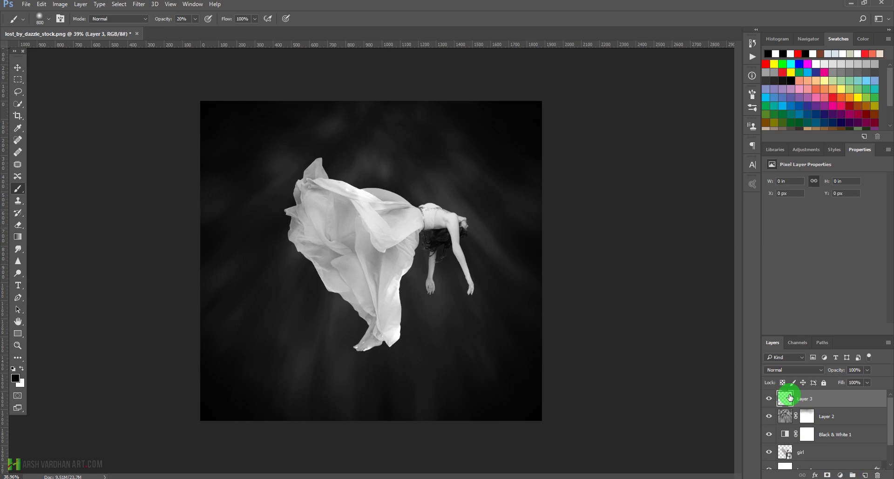
key("ctrl+BackSpace")
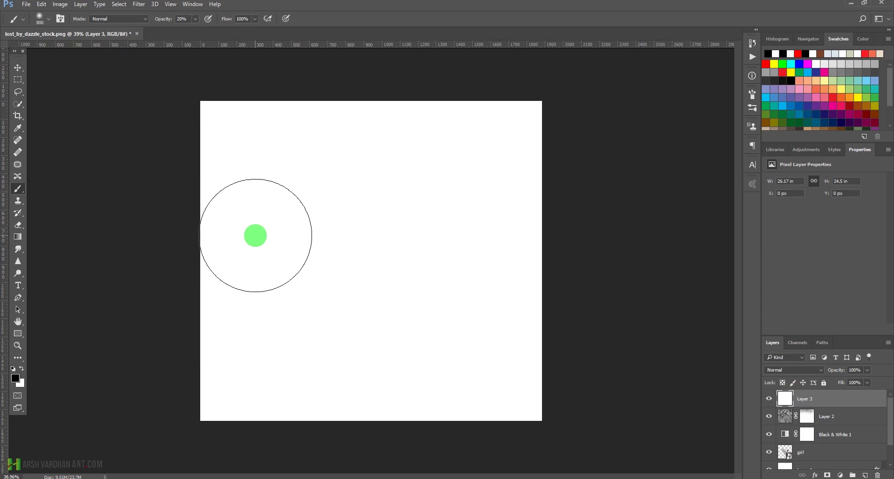
left_click(43, 4)
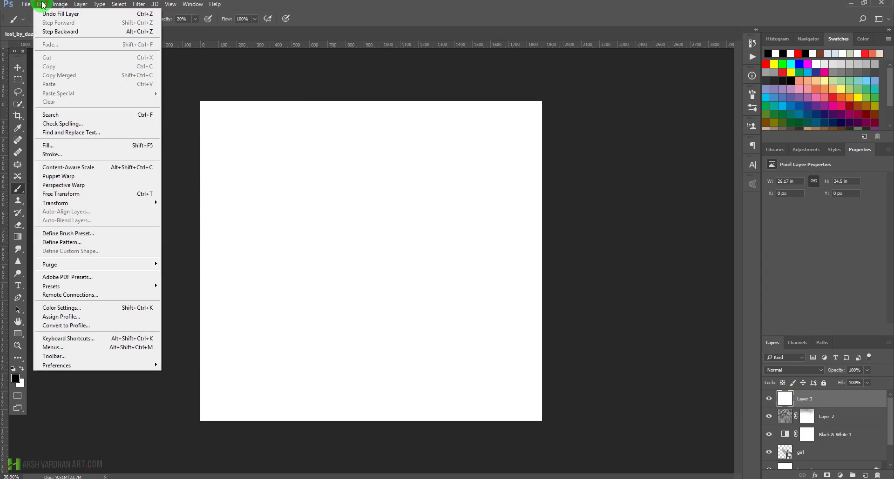
left_click(54, 146)
left_click(484, 108)
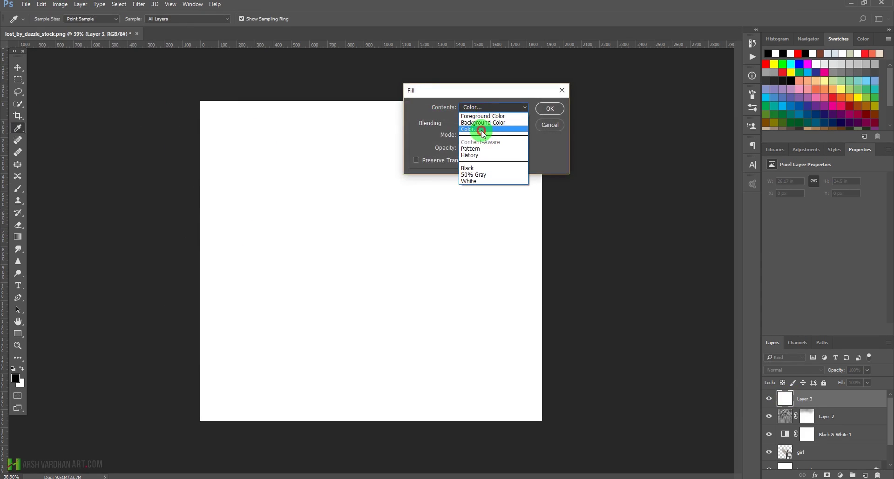
left_click(482, 134)
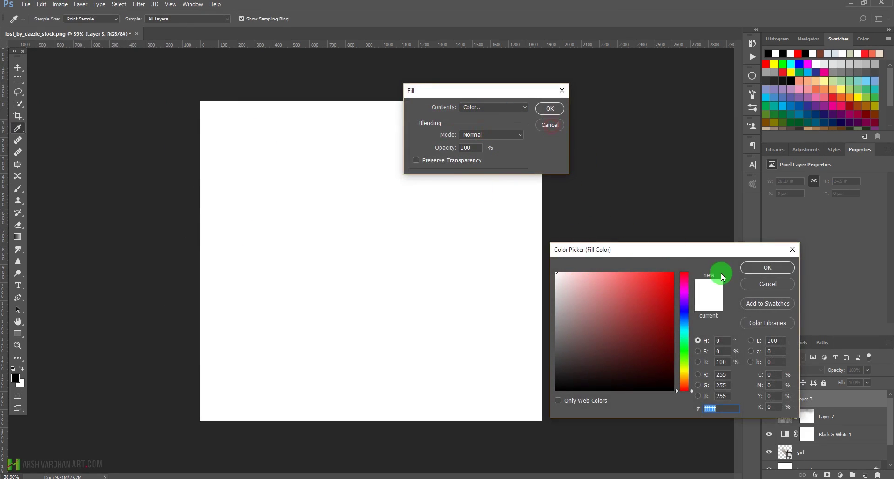
left_click(767, 268)
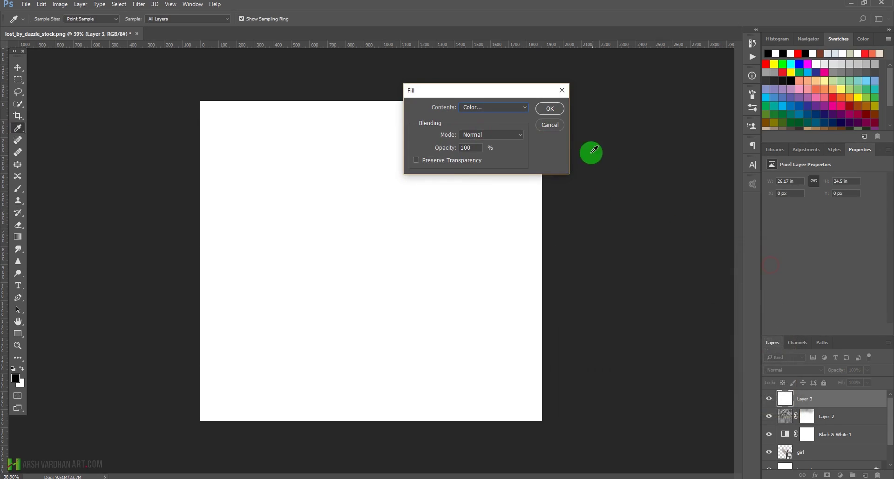
left_click(550, 125)
key("b")
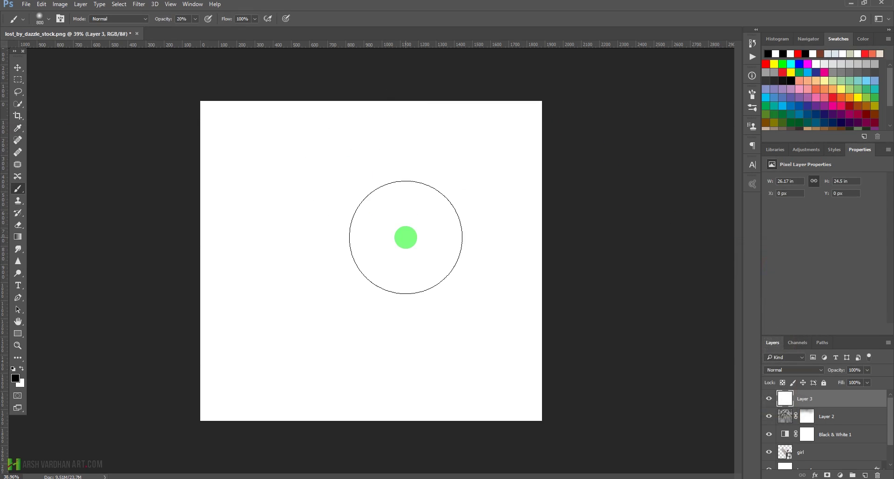
- Apply Add Noise to the white Layer 3 at 400%, with Gaussian distribution and Monochromatic on
left_click(138, 5)
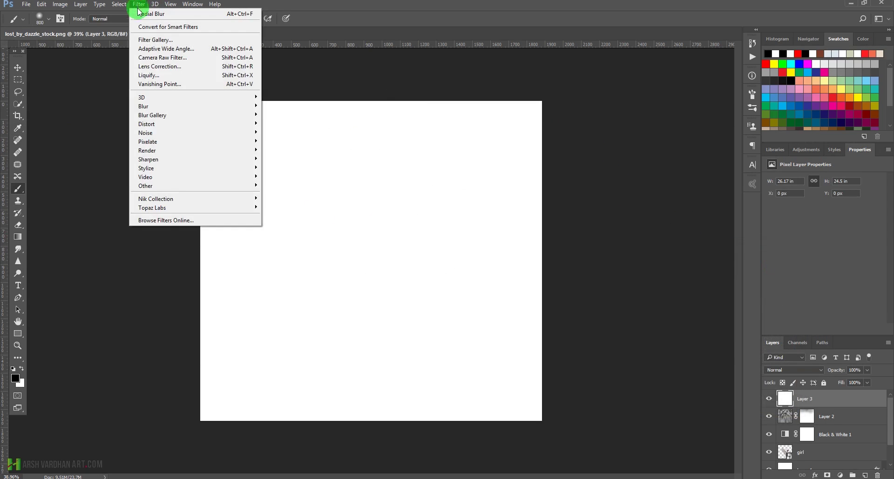
mouse_move(158, 131)
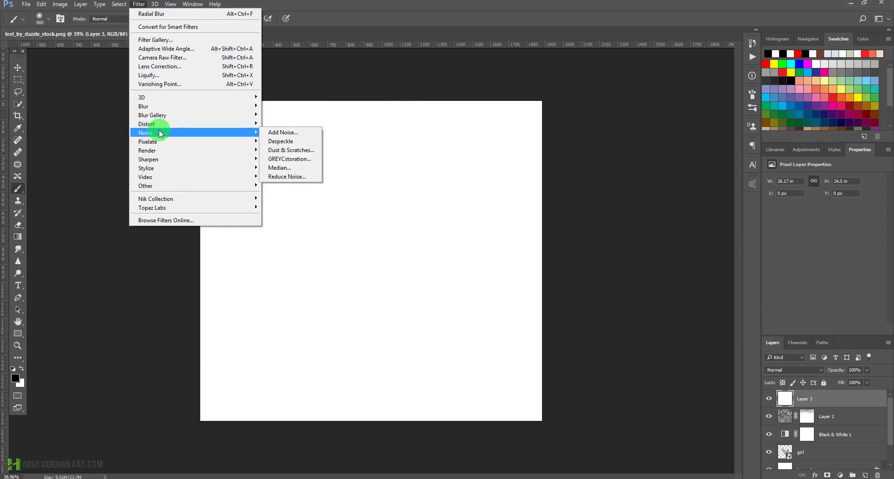
left_click(272, 133)
left_click_drag(385, 235, 503, 240)
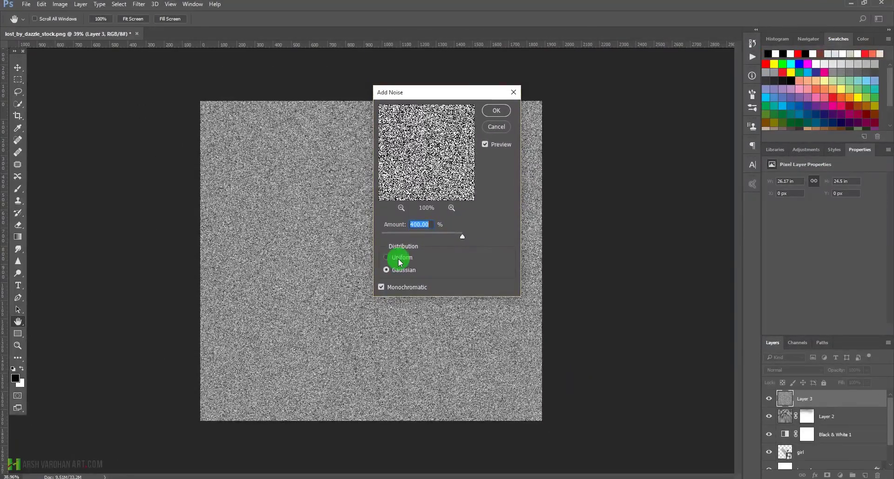
left_click(496, 110)
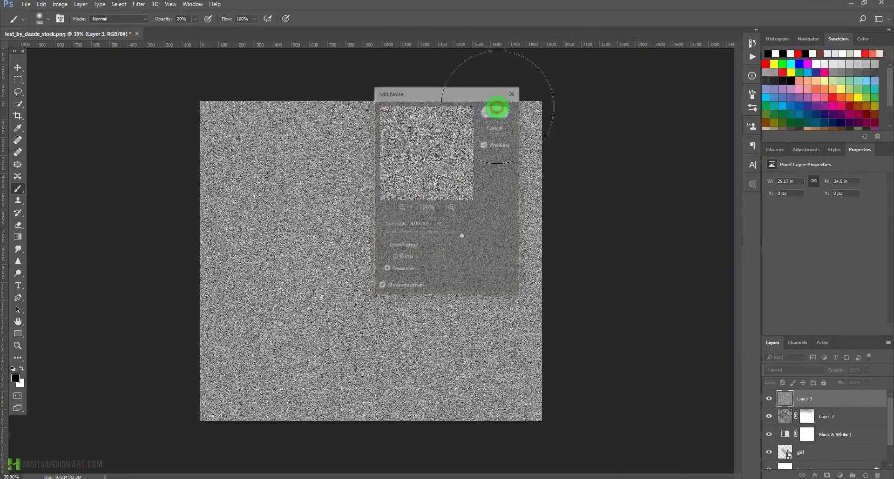
- Soften Layer 3's noise with a Gaussian Blur of 2.9 pixels radius and set its blend mode to Screen
left_click(139, 4)
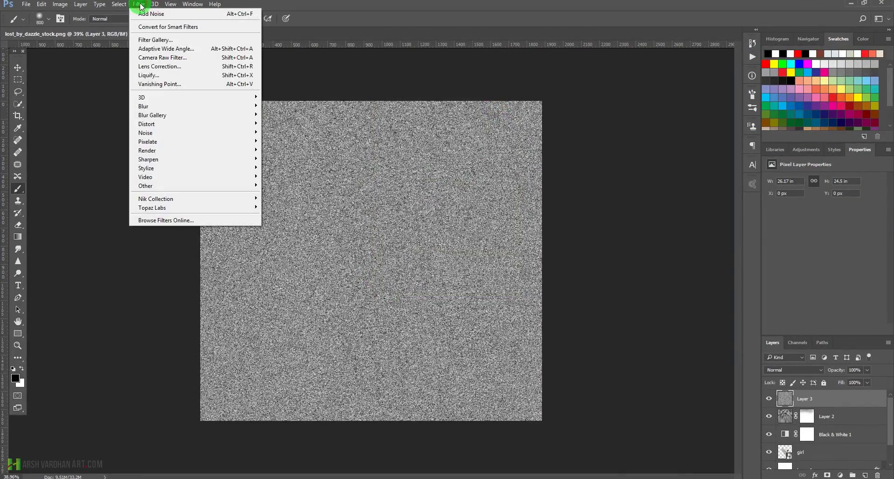
mouse_move(164, 106)
left_click(284, 141)
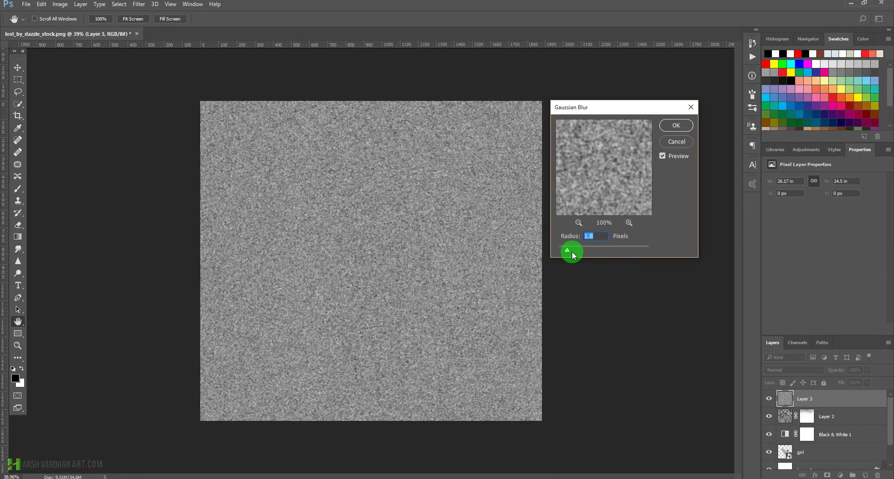
left_click_drag(571, 251, 575, 250)
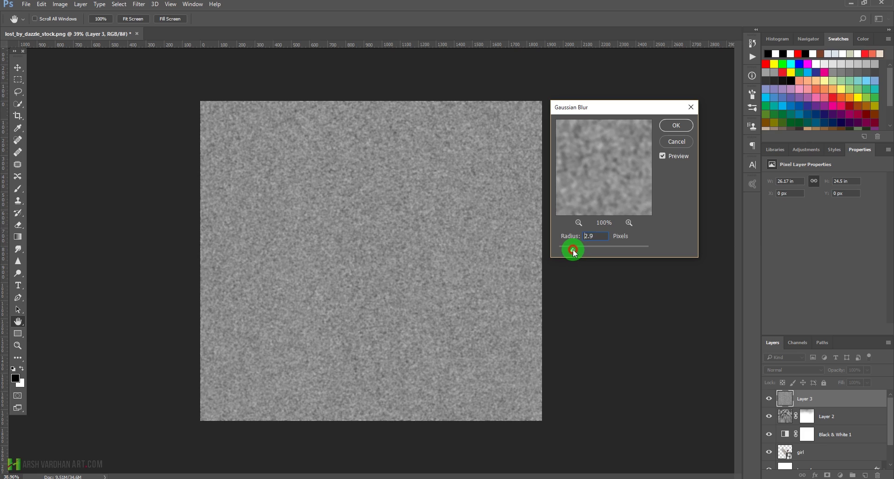
left_click(677, 126)
key("b")
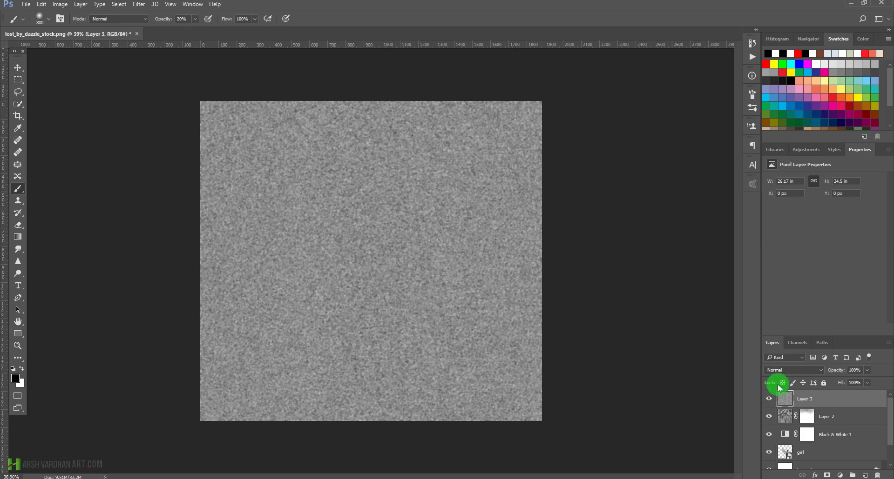
left_click(781, 368)
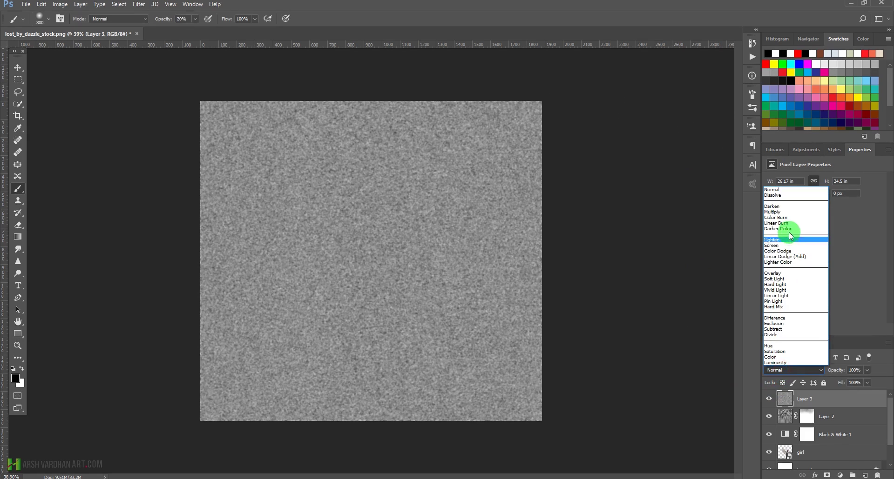
left_click(781, 247)
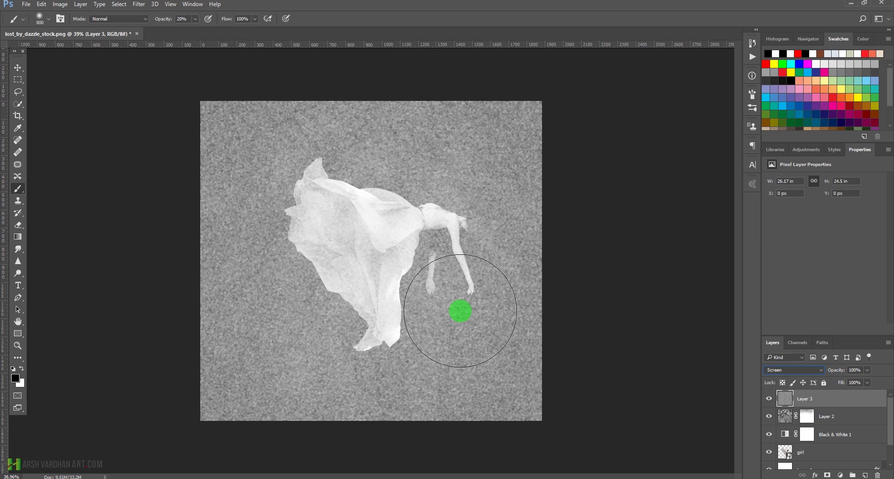
- Reduce Layer 3's noise to fine dust specks with Levels, using input shadows 148, midtones about 0.40 and highlights 238
key("ctrl+l")
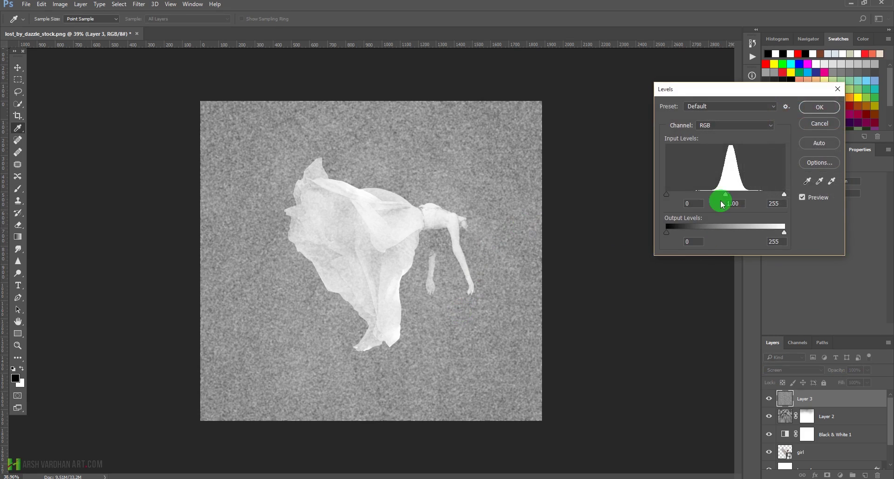
left_click_drag(673, 199, 758, 193)
left_click_drag(705, 195, 731, 196)
left_click(733, 202)
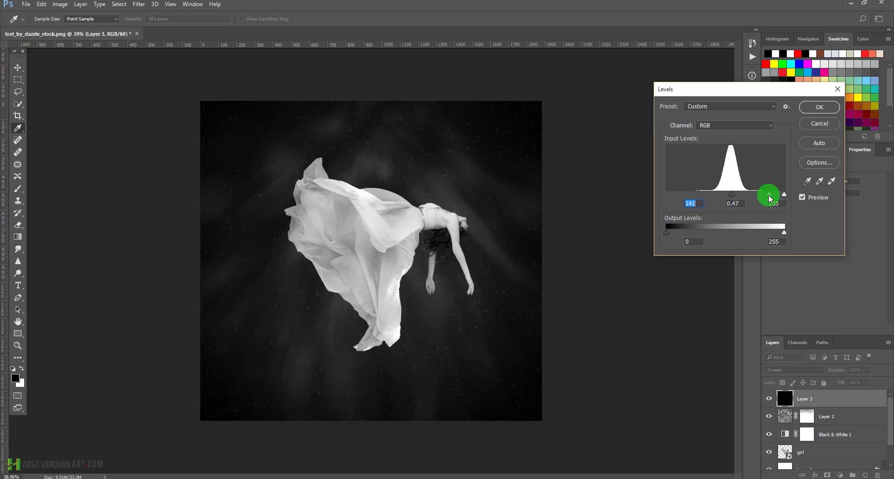
left_click_drag(769, 199, 772, 197)
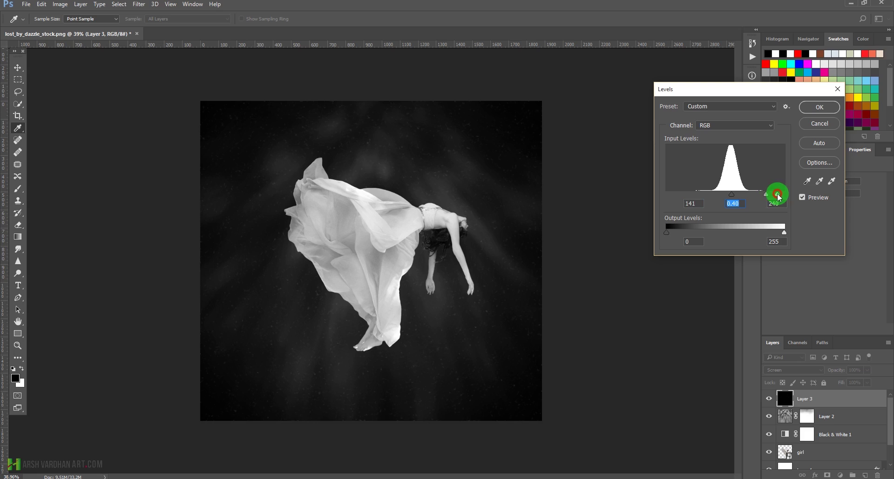
left_click(776, 195)
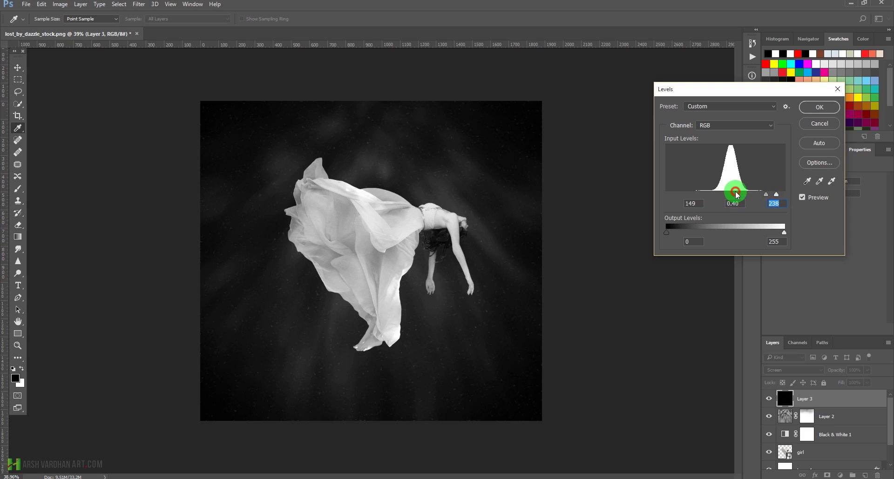
left_click(735, 194)
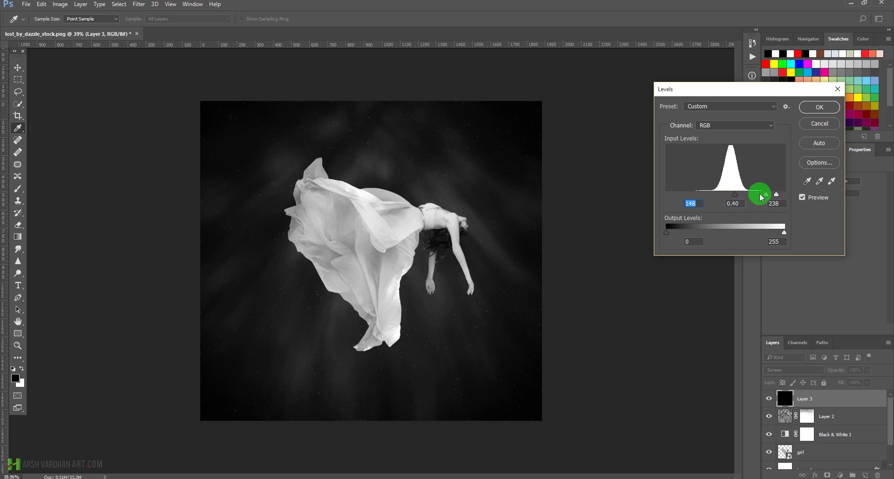
left_click_drag(766, 197, 767, 197)
left_click(822, 110)
mouse_move(427, 166)
left_mouse_down()
mouse_move(473, 191)
mouse_move(440, 177)
left_mouse_up()
mouse_move(529, 256)
left_mouse_down()
mouse_move(447, 279)
mouse_move(455, 295)
left_mouse_up()
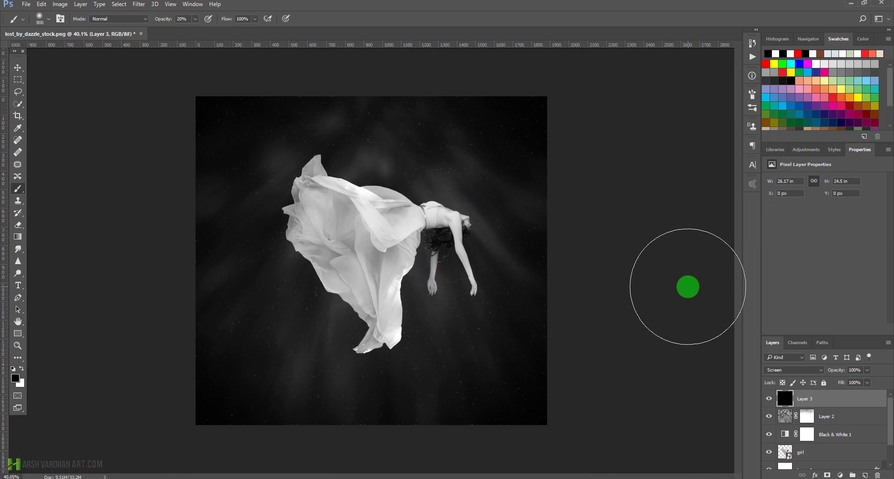
- Add a Brightness/Contrast adjustment clipped to Layer 3, with brightness 35 and contrast -3
left_click(804, 150)
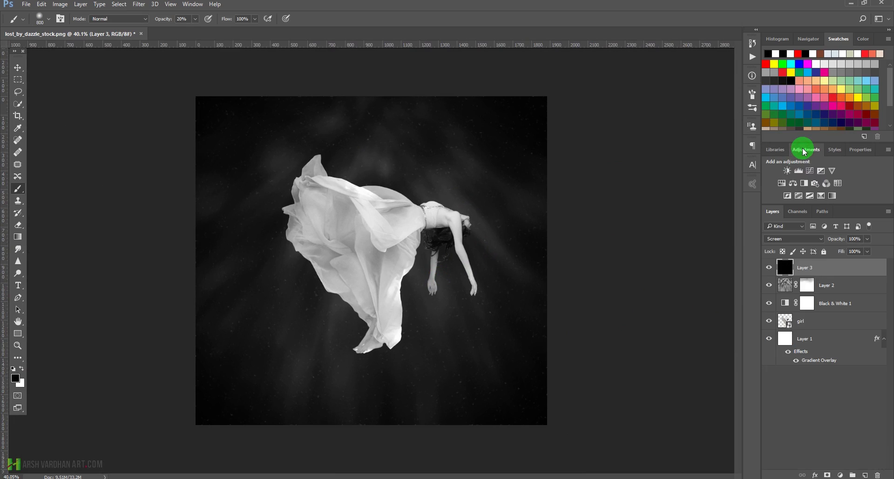
left_click(791, 269)
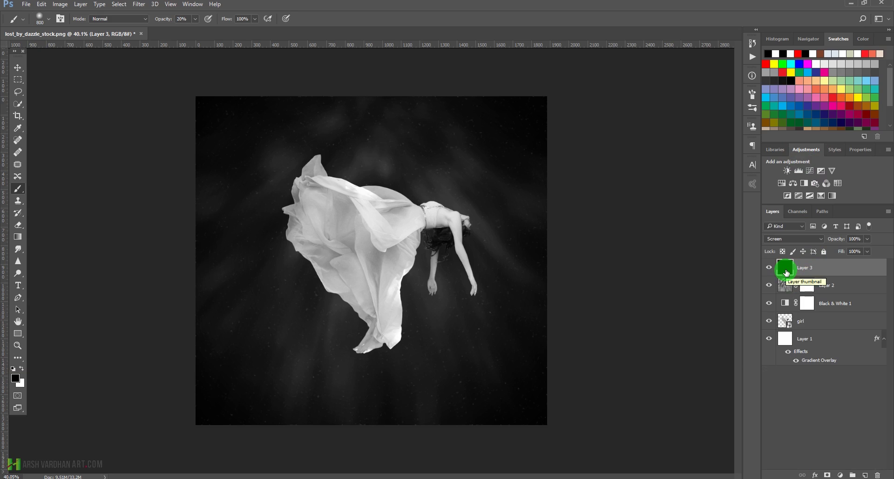
left_click(787, 174)
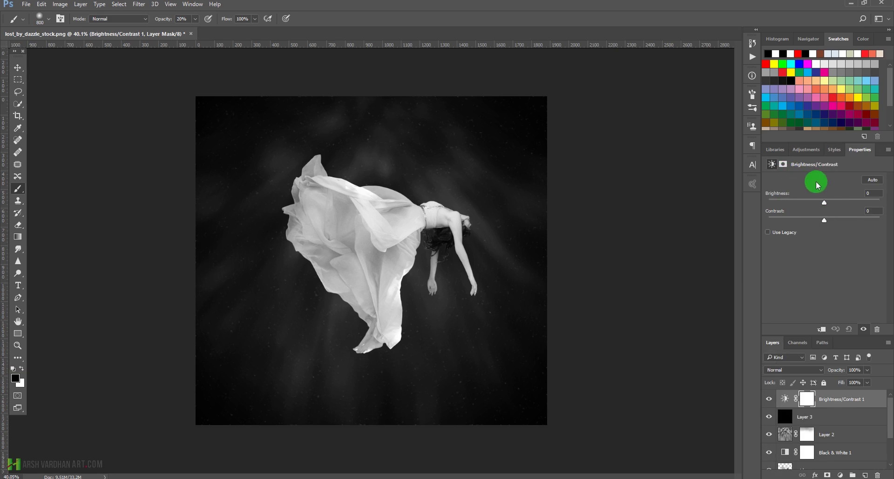
left_click_drag(824, 203, 833, 203)
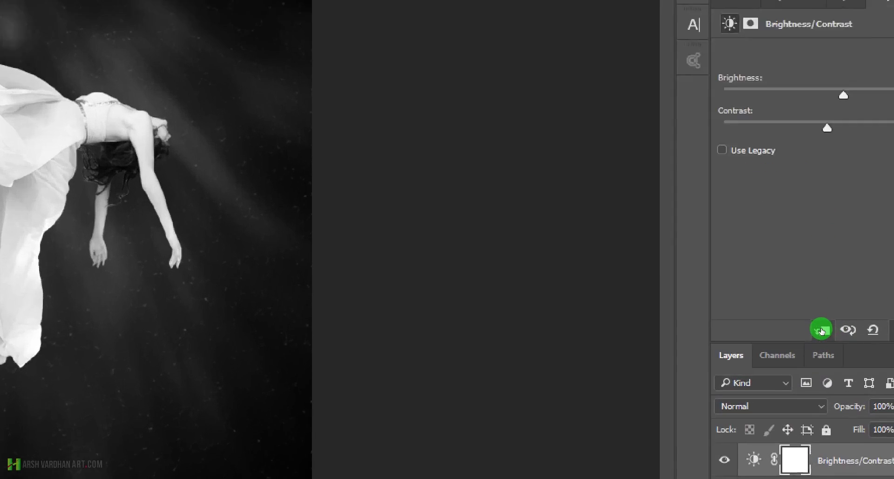
left_click(821, 331)
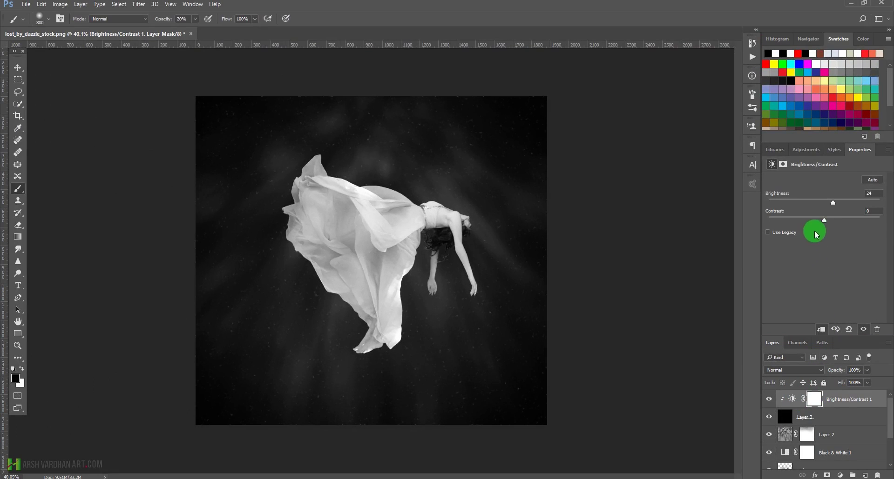
mouse_move(831, 201)
left_mouse_down()
mouse_move(866, 206)
mouse_move(782, 199)
mouse_move(872, 200)
mouse_move(815, 201)
mouse_move(842, 201)
mouse_move(834, 201)
mouse_move(850, 220)
mouse_move(804, 220)
mouse_move(861, 218)
mouse_move(760, 221)
mouse_move(845, 222)
mouse_move(798, 219)
mouse_move(838, 205)
left_mouse_up()
left_click(829, 223)
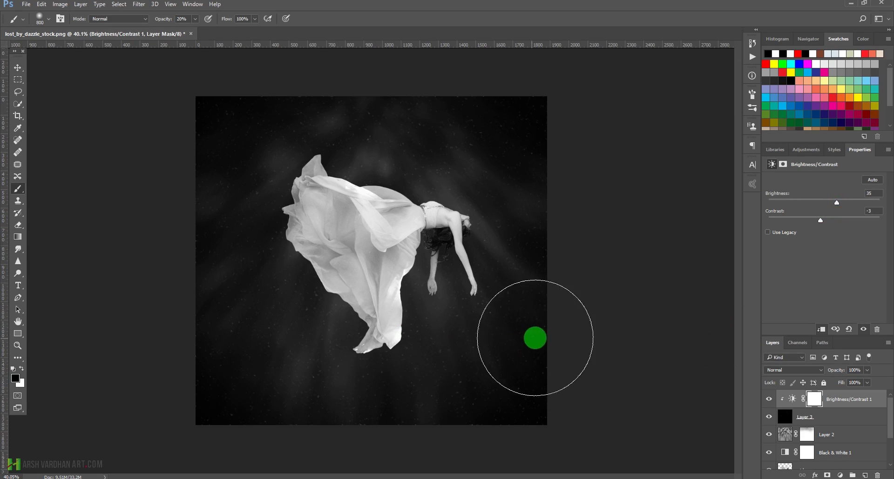
- Examine the dust specks across the composition enlarged in full-screen mode
key("f")
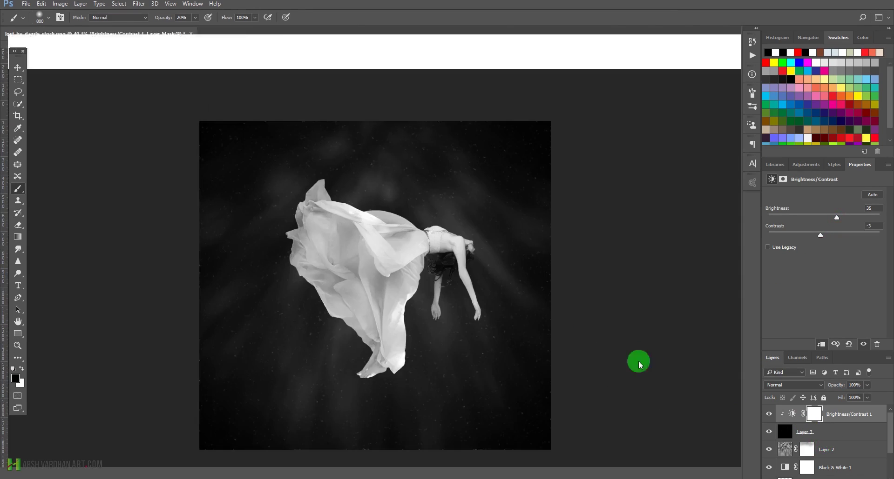
key("f")
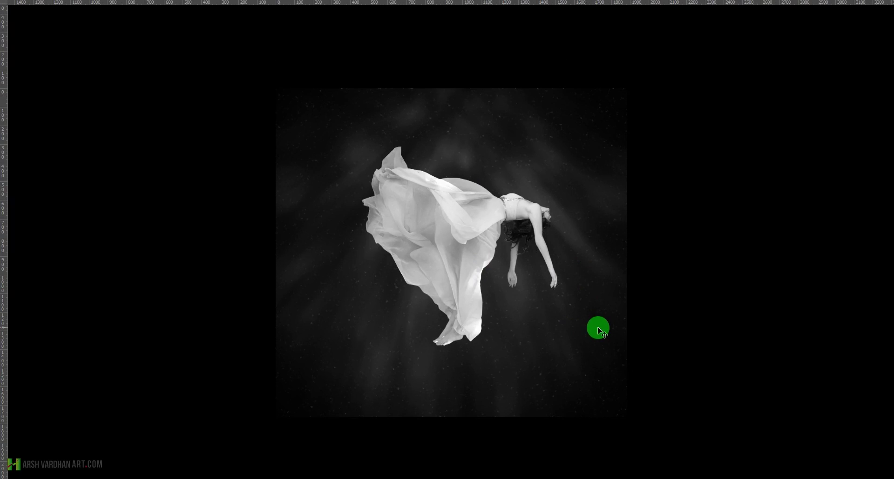
key("ctrl+plus")
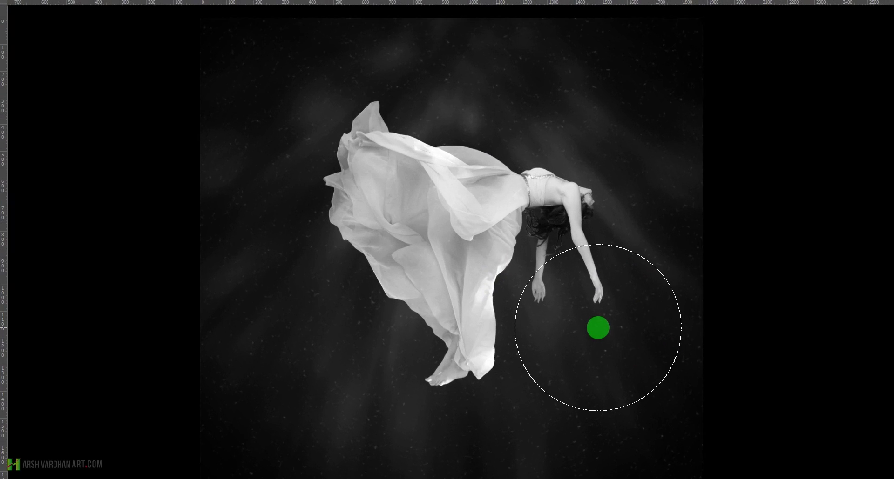